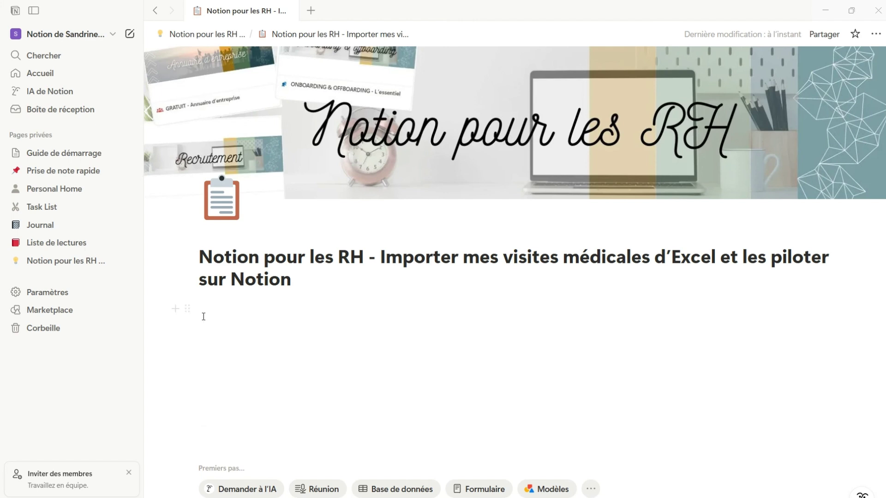
- Insert an inline database (Base de données – Intégrée) in the empty body of the page
left_click(175, 309)
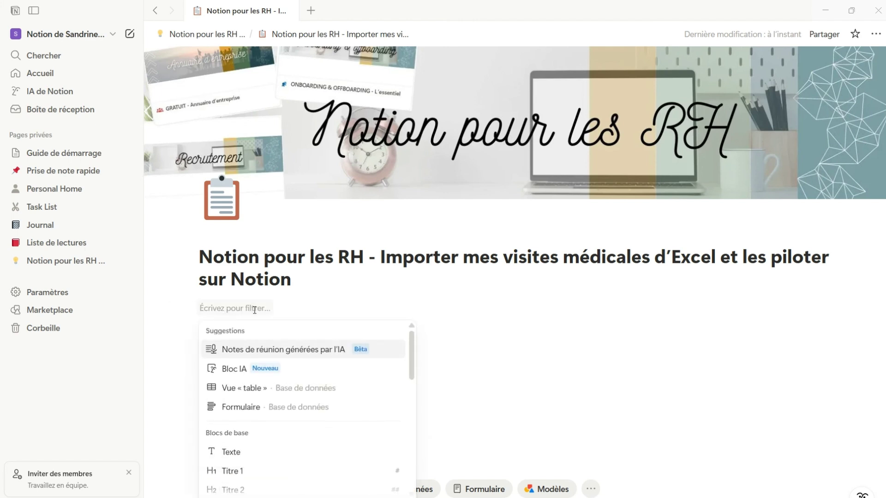
key("Escape")
type("/")
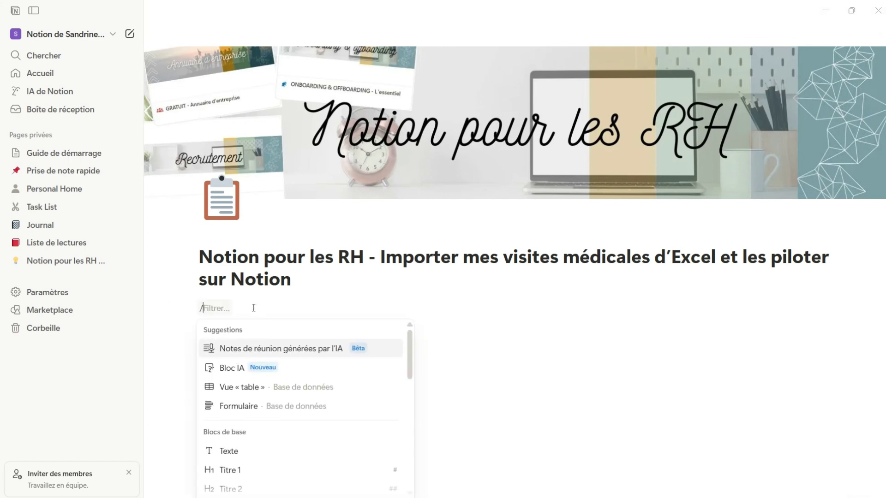
type("base")
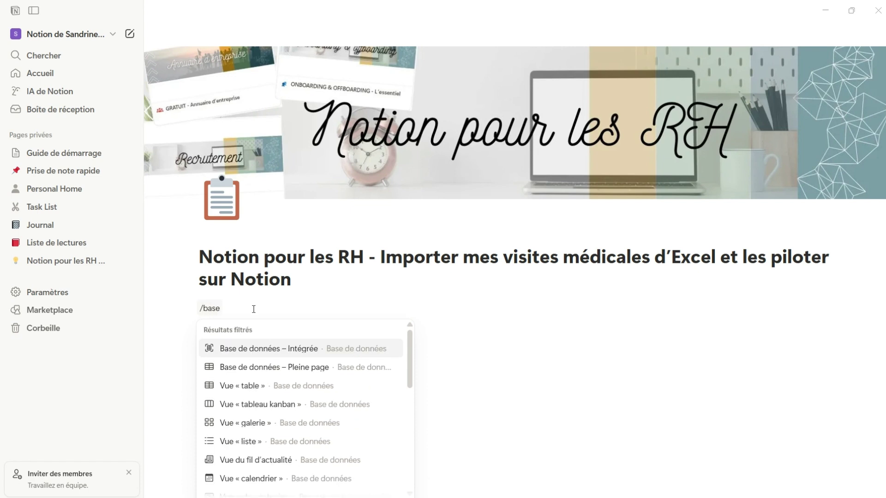
left_click(245, 350)
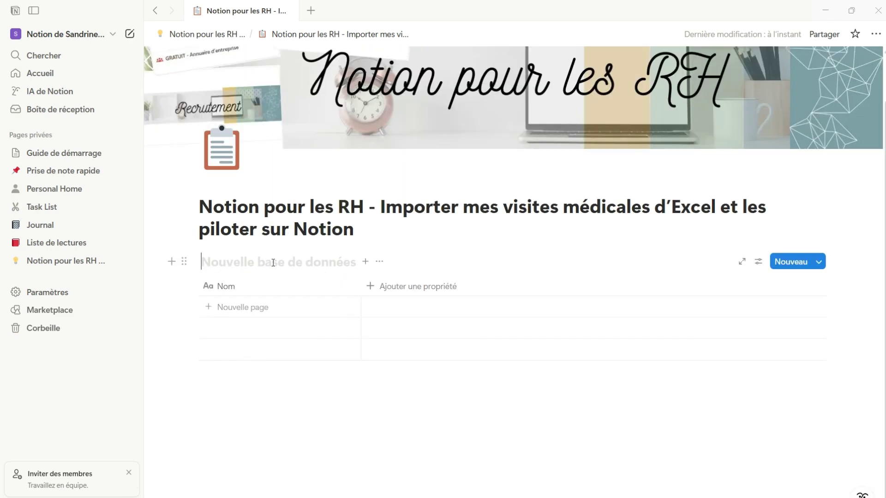
- Title the new database "Suivi des visites médicales"
left_click(460, 254)
type("Suivi des visites médicales")
left_click(530, 389)
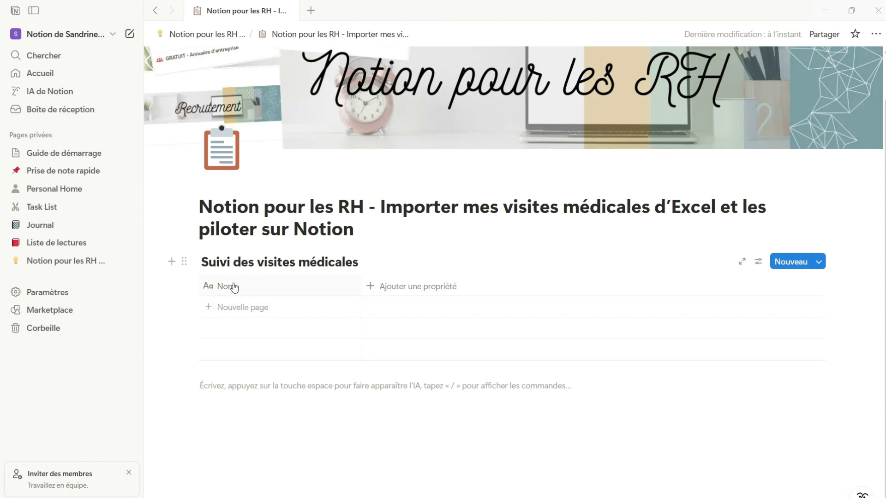
- Add a text property to the database and name it "Prénom"
left_click(406, 286)
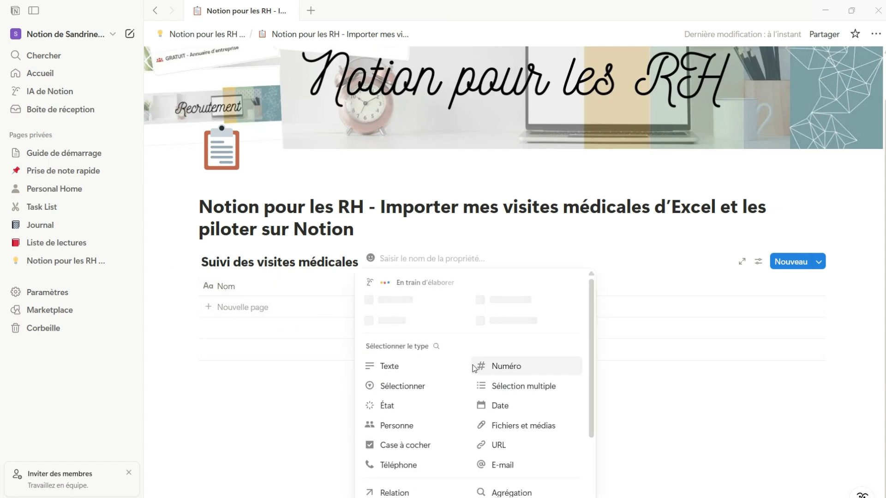
left_click(402, 366)
left_click(414, 287)
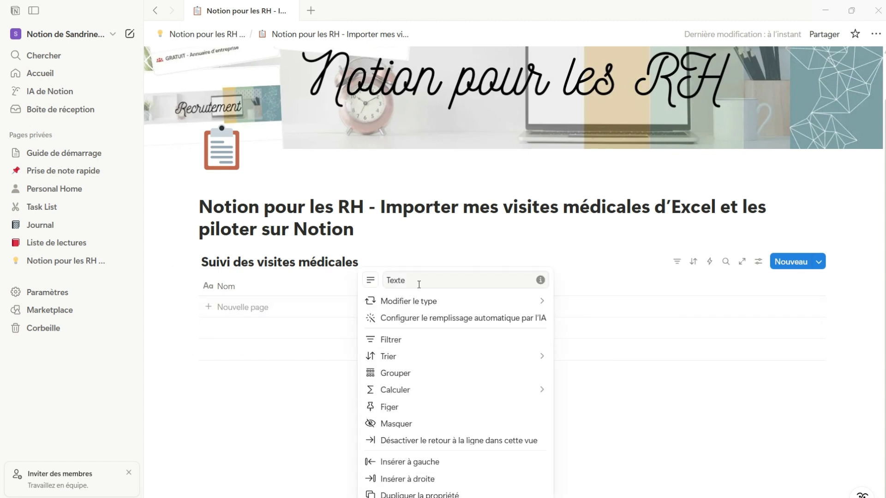
double_click(390, 280)
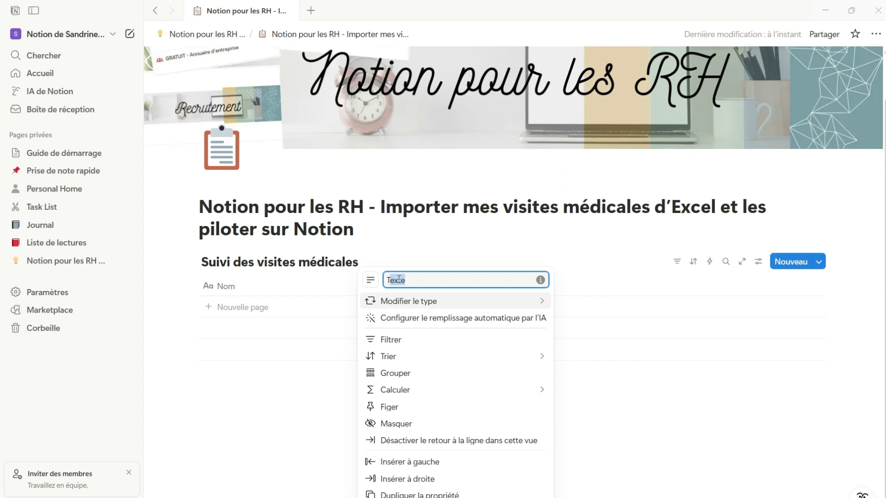
key("BackSpace")
type("Prénom")
key("Return")
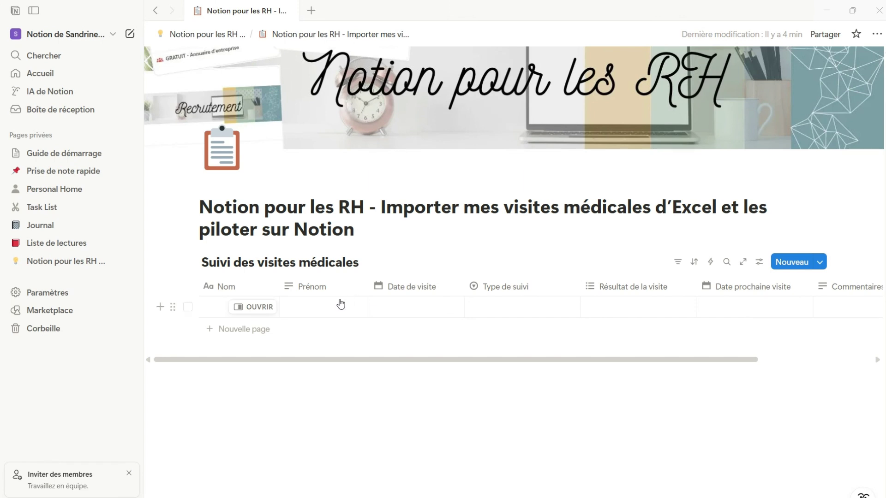
- Review the property types available for the Date de visite column
left_click(390, 289)
mouse_move(408, 306)
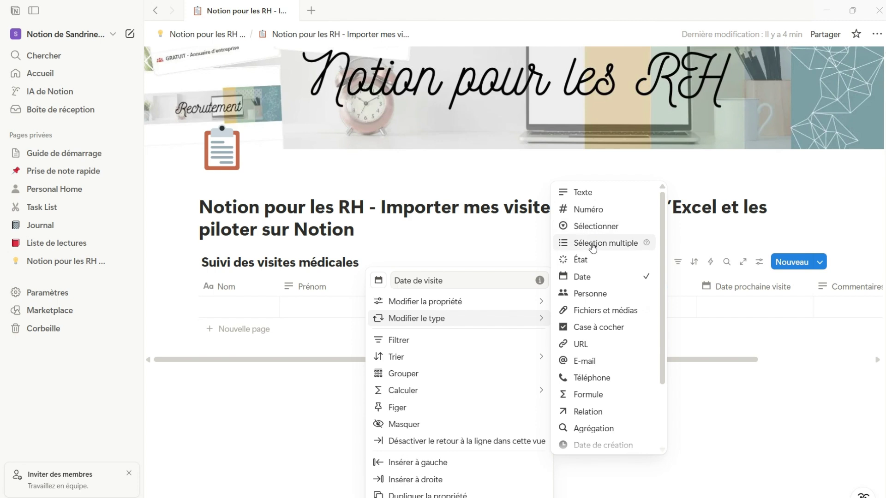
scroll(605, 409, "down", 2)
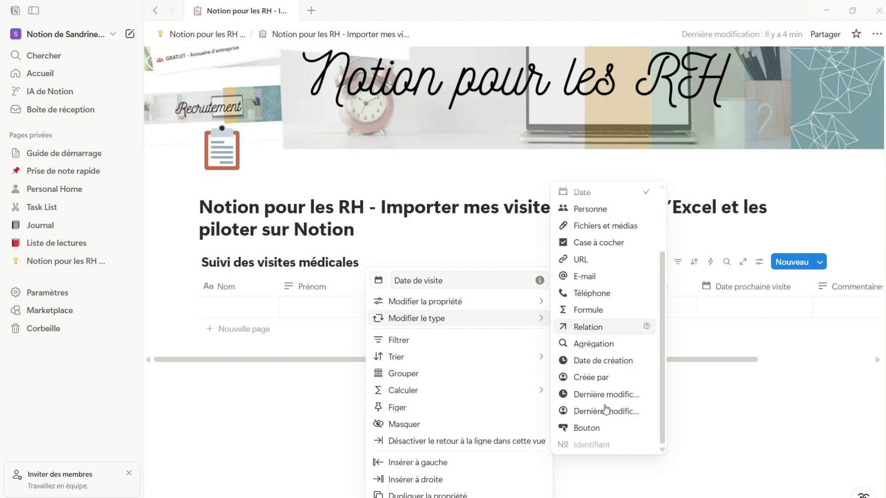
scroll(605, 378, "up", 3)
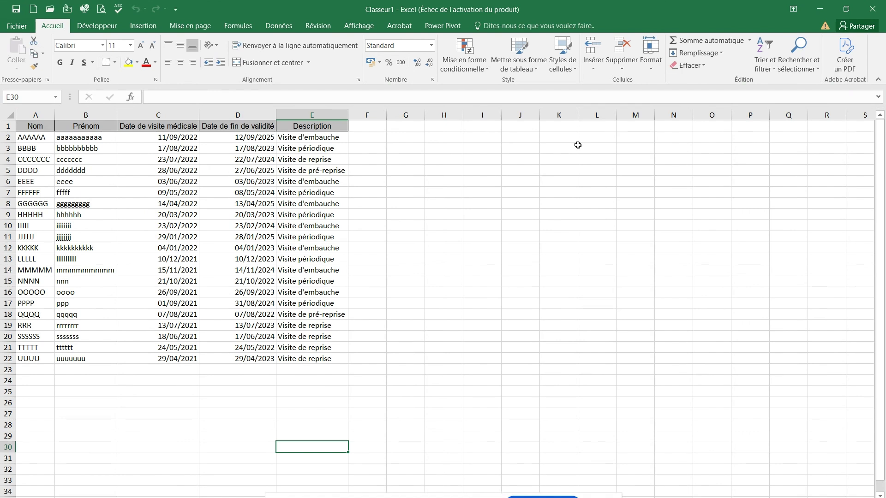
- Switch to the Excel workbook and examine its column headers from Nom to Description and the visit rows in A2:E22
left_click(34, 130)
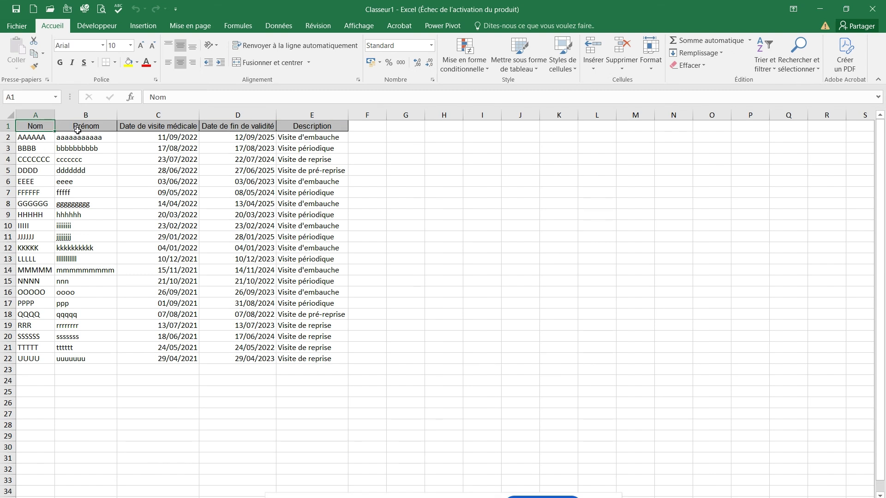
left_click(78, 130)
left_click(145, 126)
left_click(248, 124)
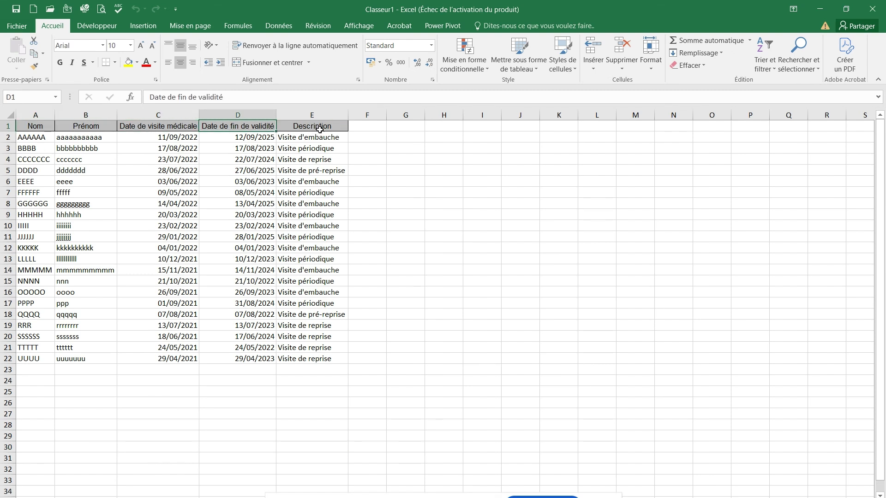
left_click(320, 129)
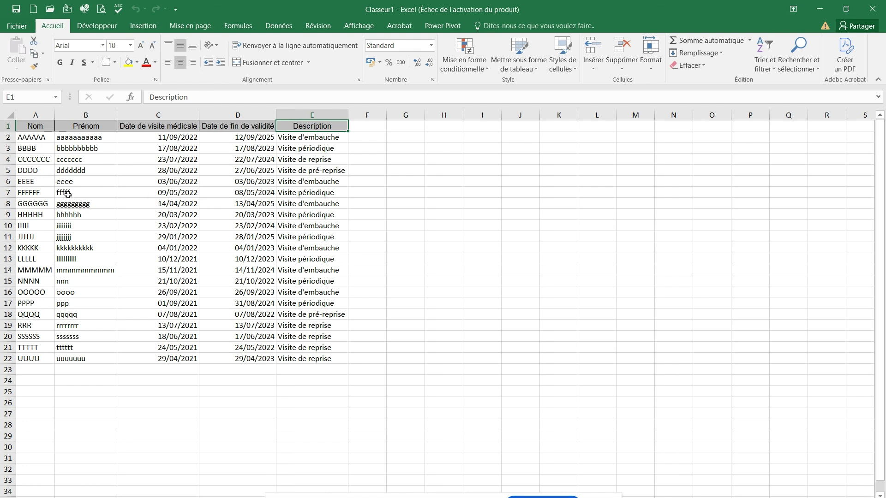
left_click_drag(33, 137, 310, 358)
left_click(530, 317)
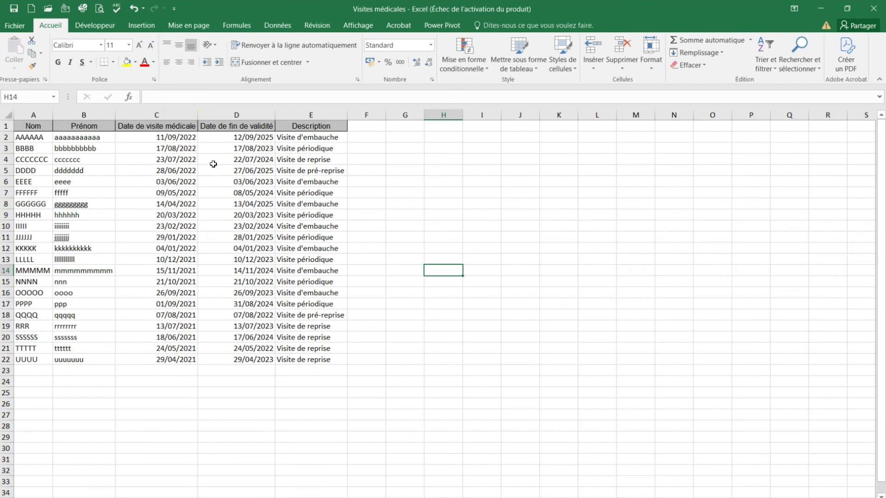
- Open the cell number format settings for the date columns C and D
left_click_drag(175, 115, 236, 115)
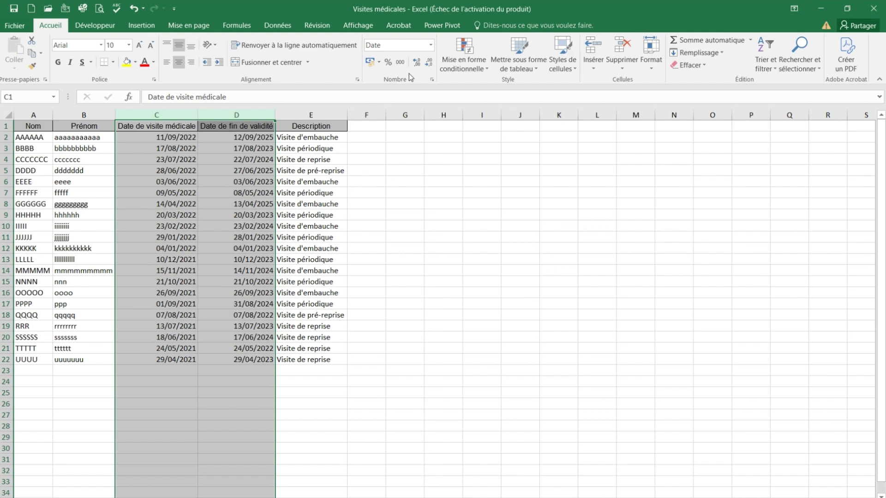
left_click(431, 45)
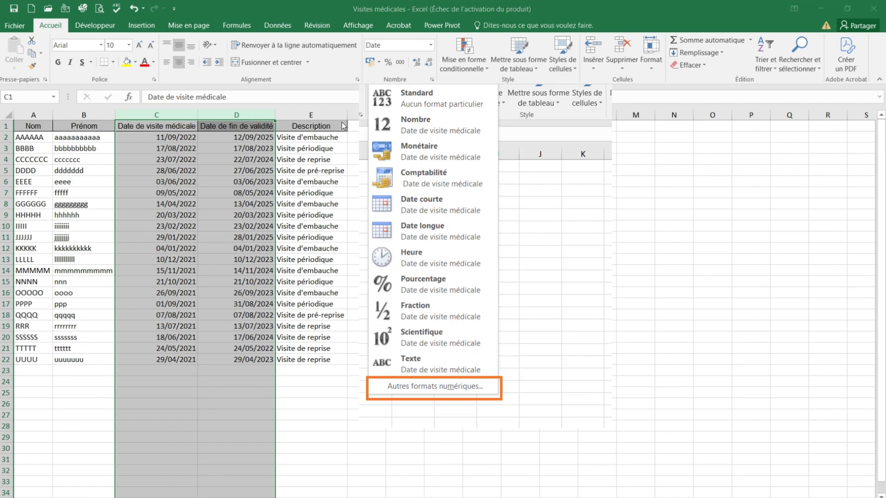
key("ctrl+1")
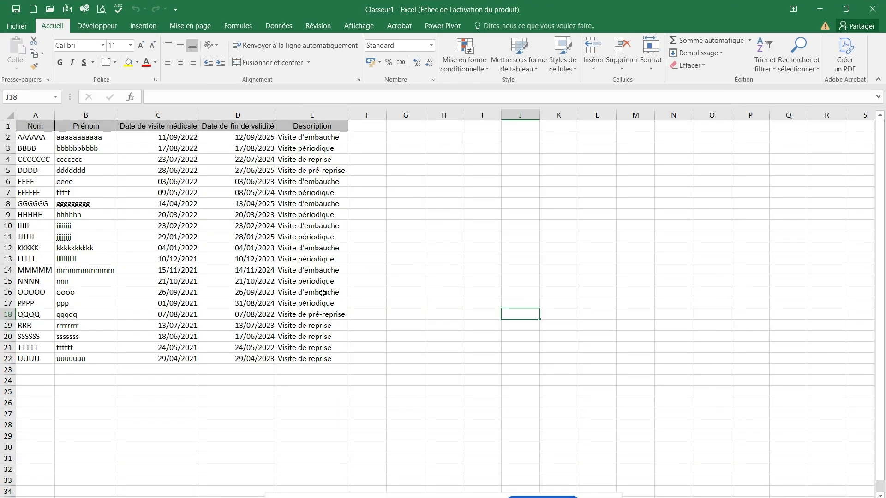
- Save the workbook as "Visites médicales" in the CSV (séparateur : point-virgule) format, agreeing to keep that format
left_click(31, 30)
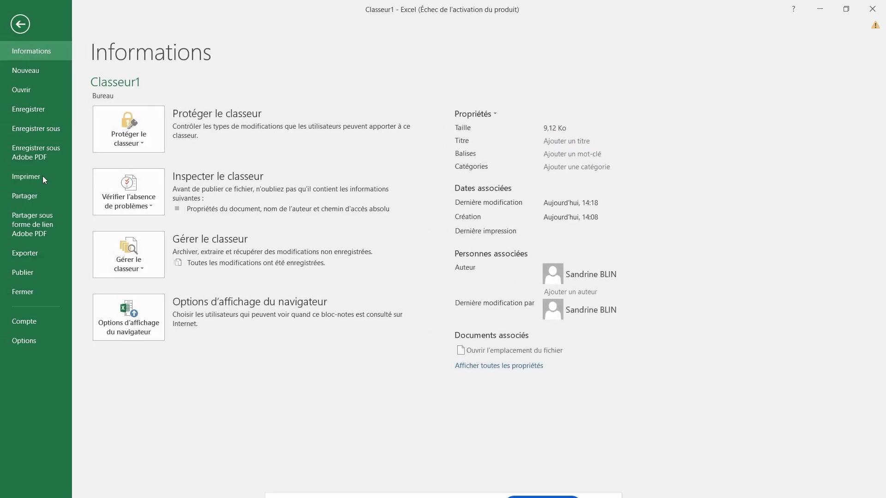
left_click(27, 131)
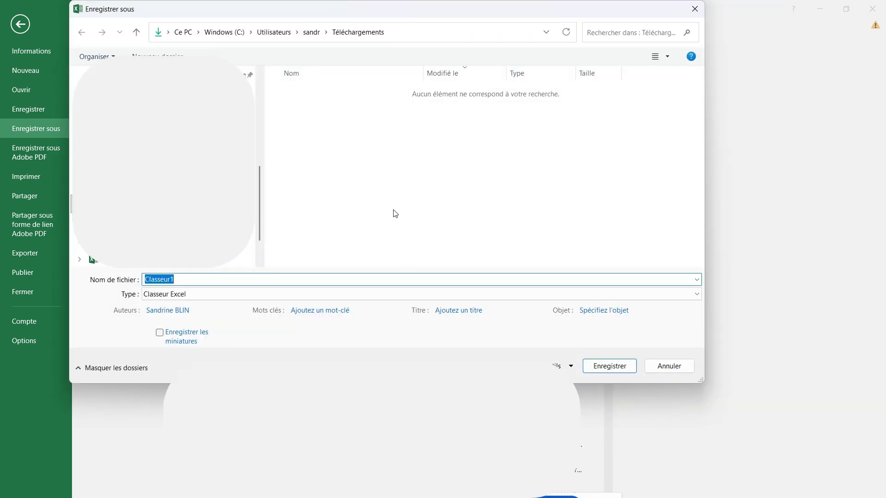
left_click(181, 295)
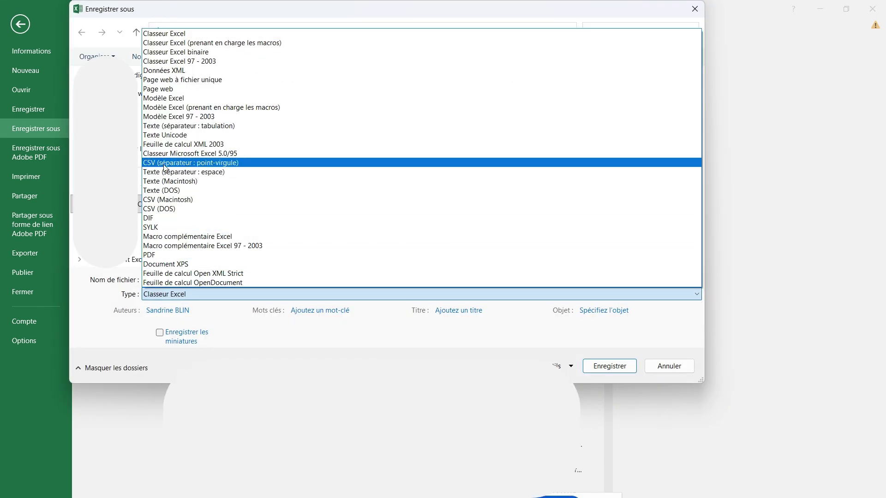
left_click(255, 165)
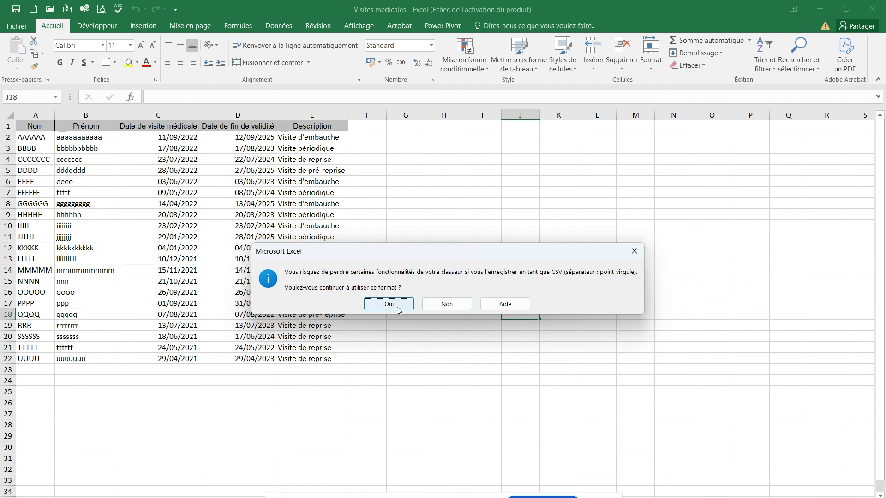
left_click(389, 304)
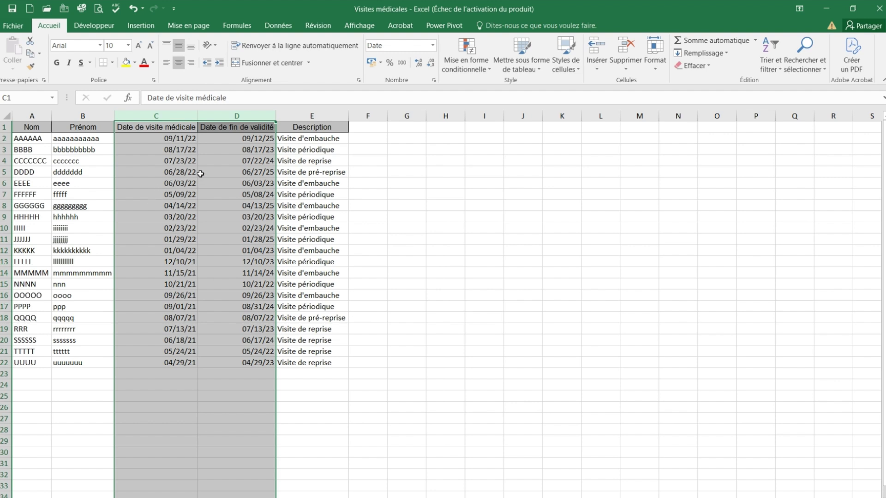
left_click(194, 173)
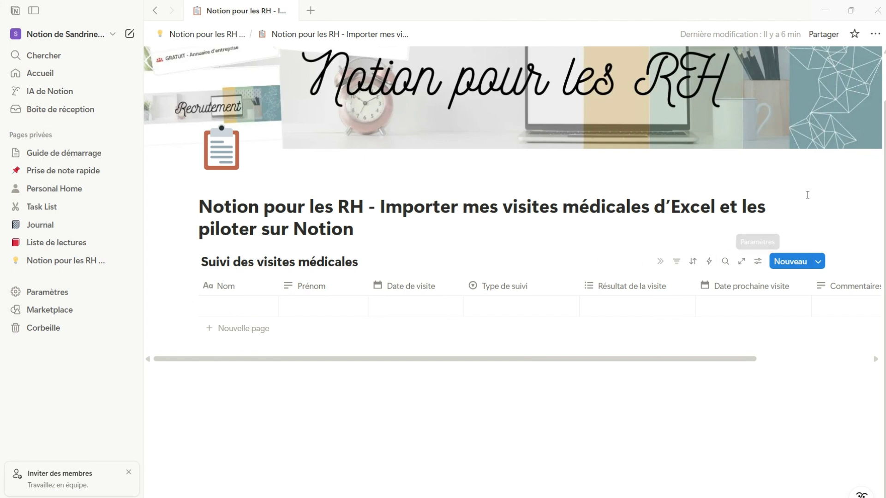
- Switch to Notion and open the Suivi des visites médicales database as its own page
left_click(875, 34)
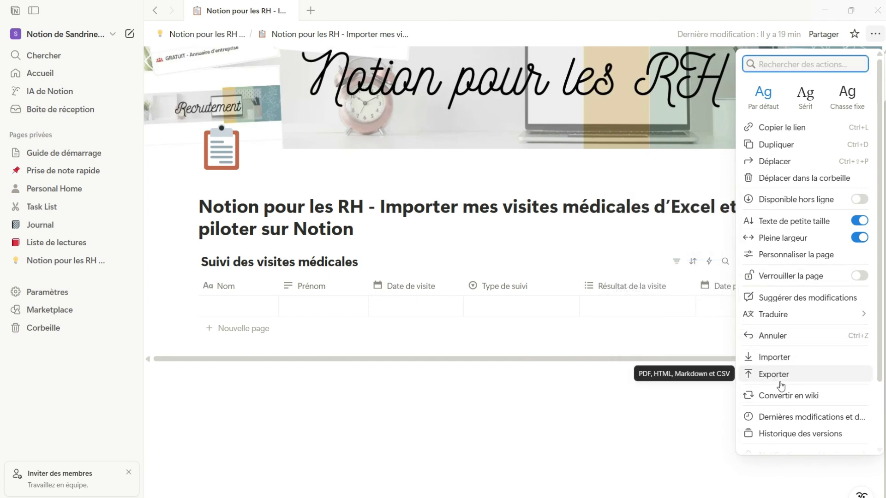
left_click(595, 398)
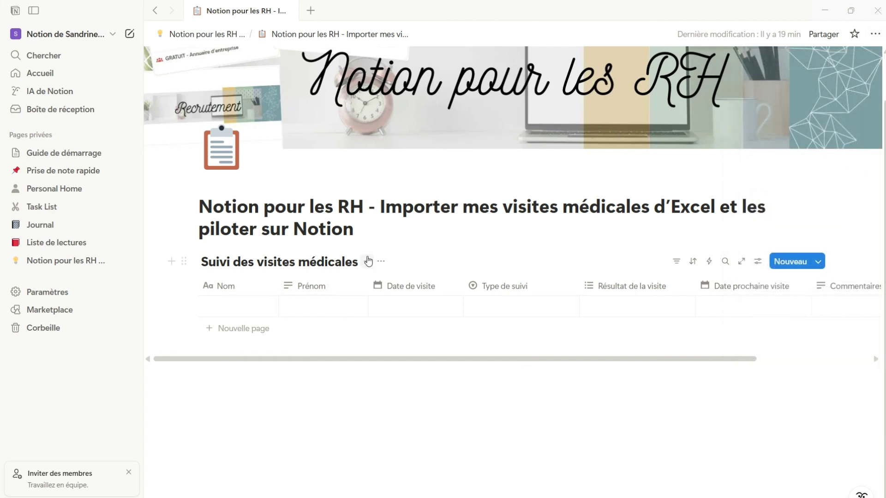
left_click(381, 261)
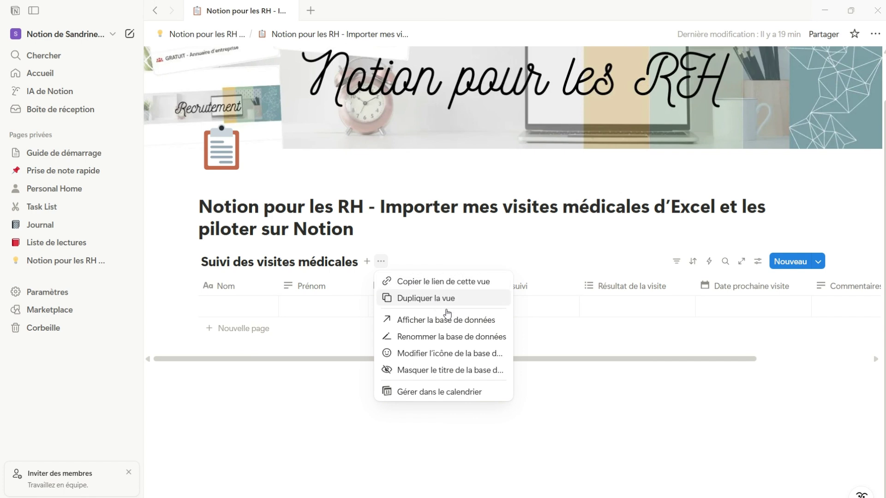
left_click(455, 320)
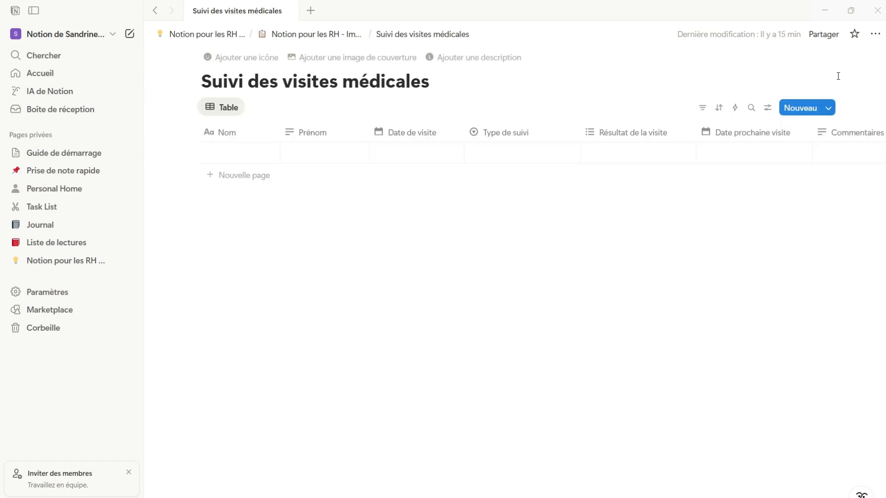
- Start merging Visites médicales.csv into the database and proceed to matching the CSV headers
left_click(874, 35)
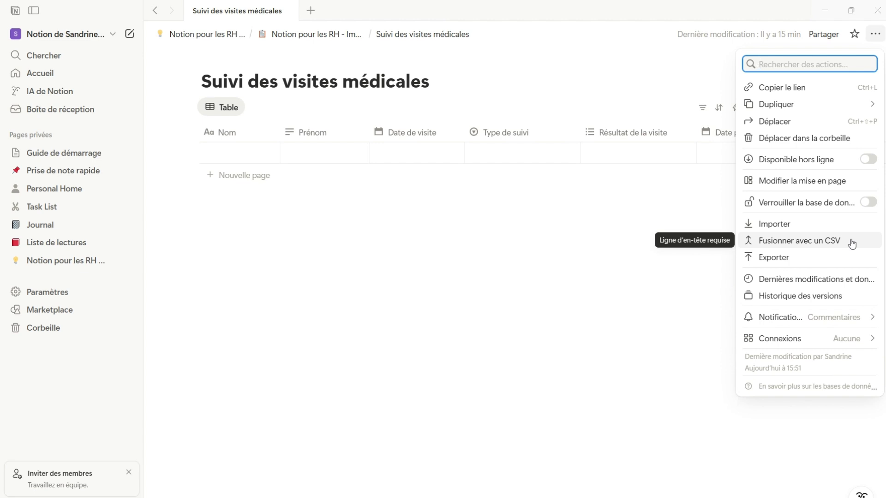
left_click(852, 244)
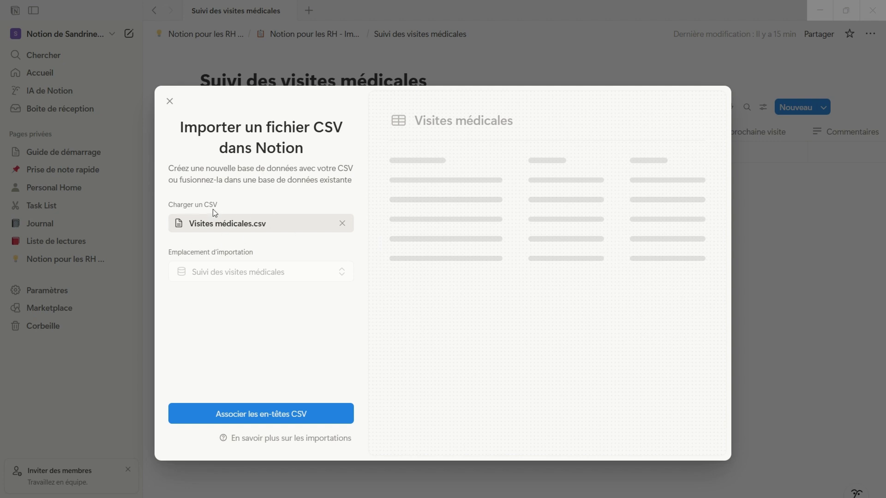
left_click(230, 417)
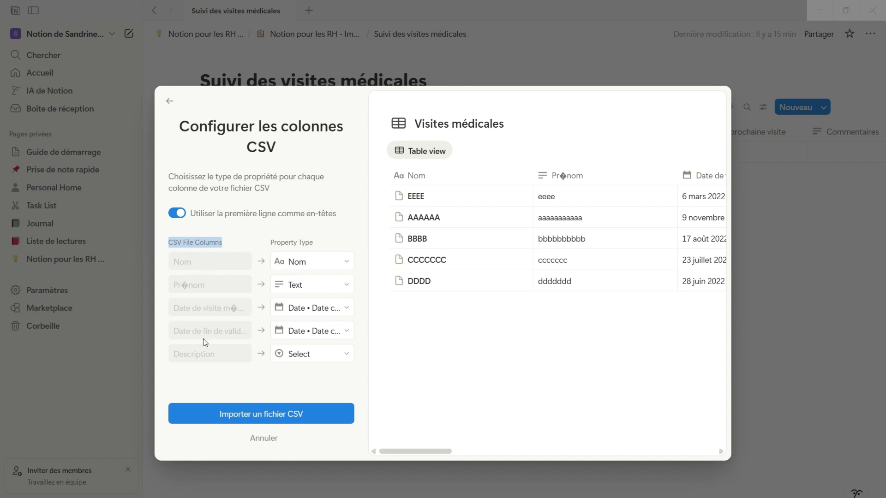
- Match the CSV first-name column to the existing Prénom property
left_click_drag(322, 240, 271, 245)
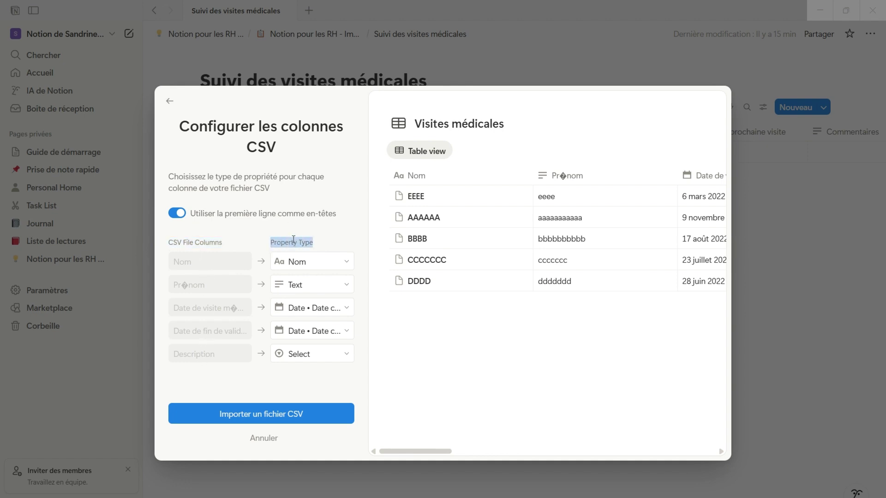
left_click(327, 231)
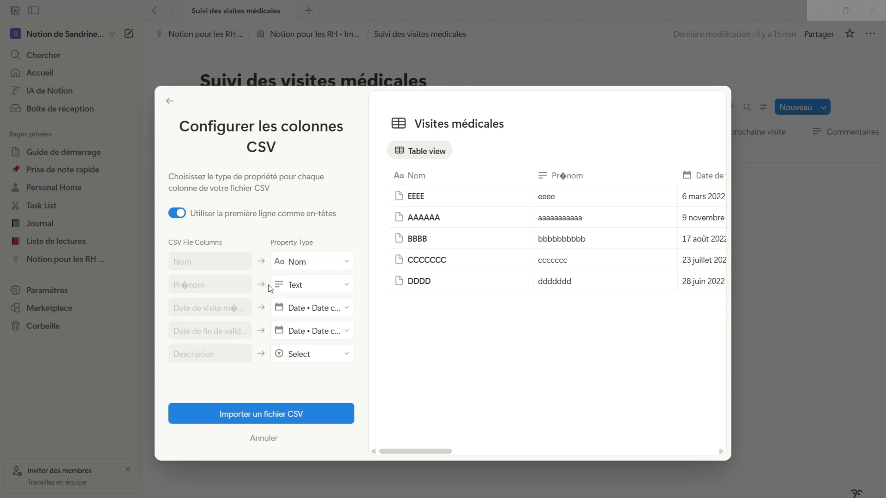
left_click(290, 285)
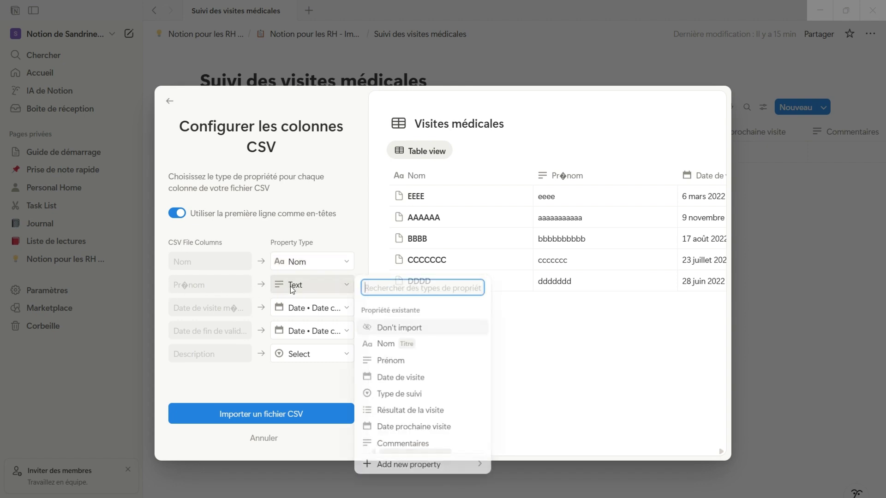
left_click(428, 365)
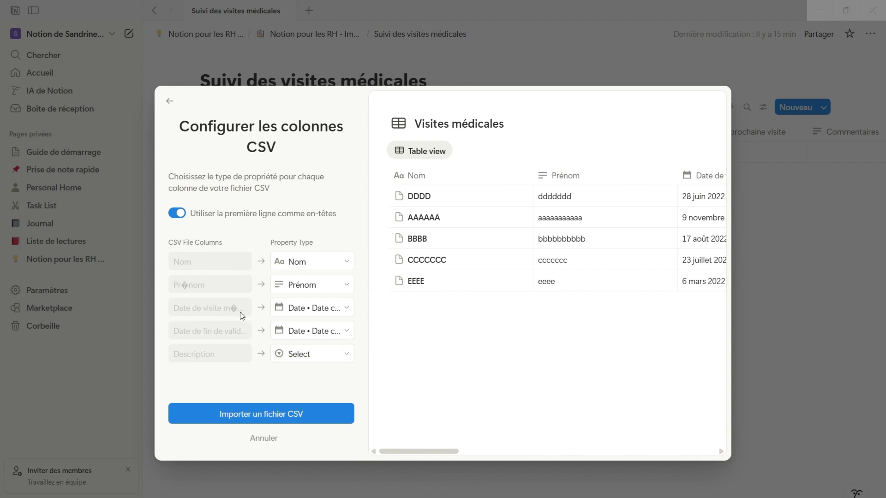
- Match the medical visit date column to Date de visite and the end-of-validity date column to Date prochaine visite
left_click(307, 311)
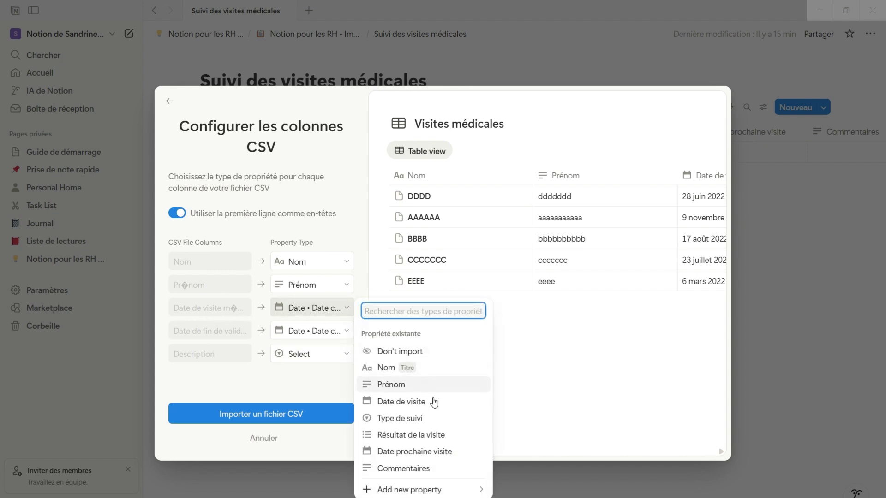
left_click(442, 409)
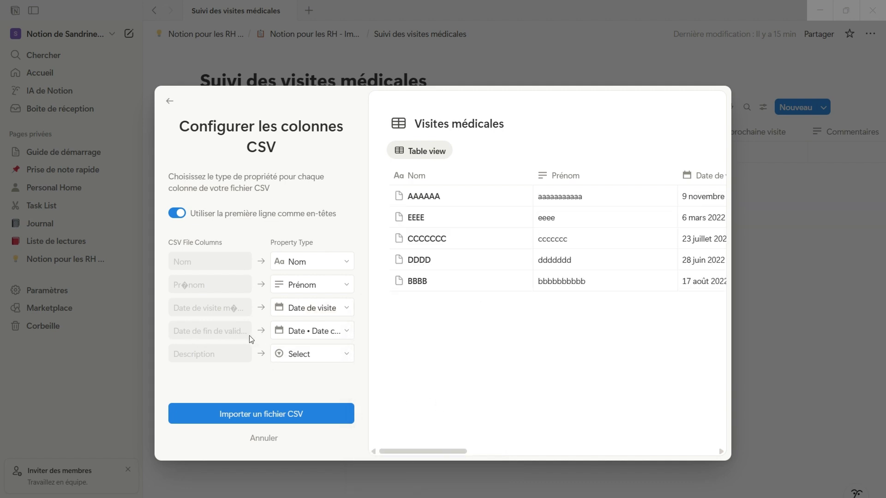
left_click(287, 336)
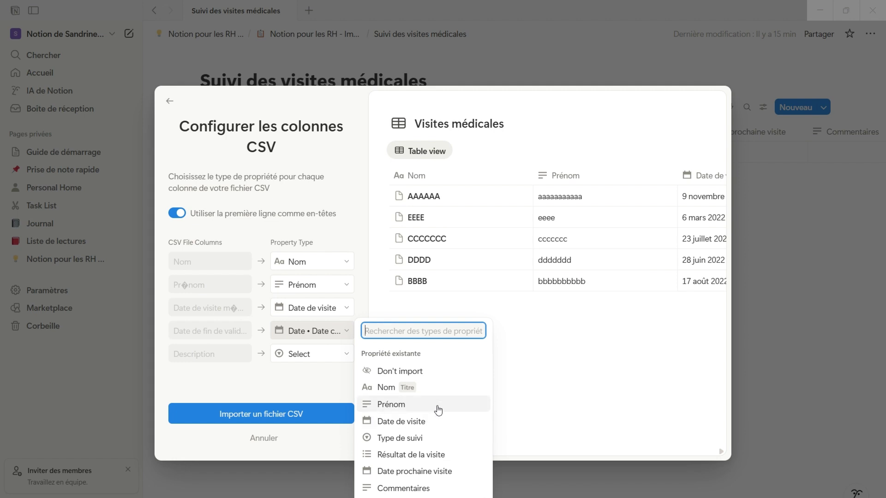
left_click(439, 475)
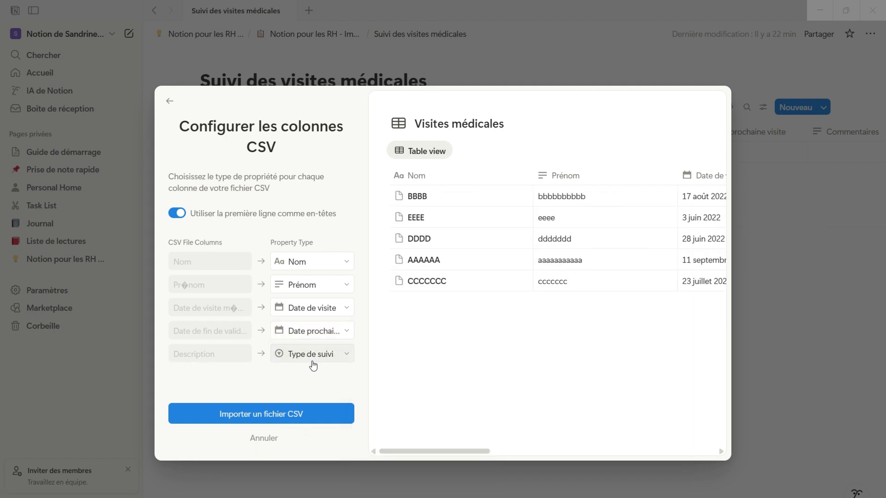
- Keep the Description column matched to Type de suivi and import the CSV file into the database
left_click(314, 356)
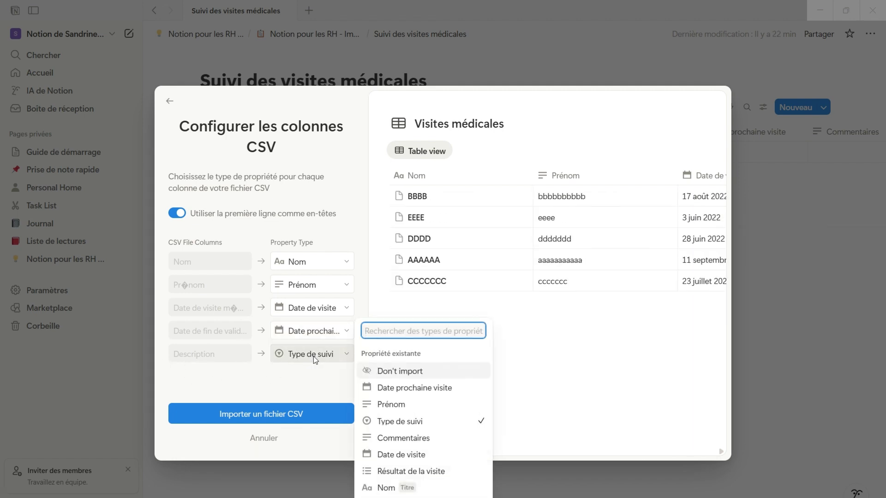
left_click(314, 356)
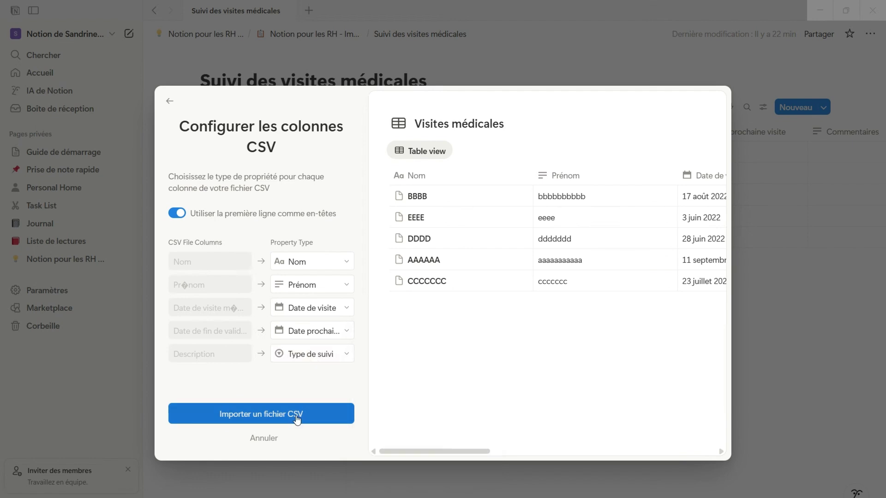
left_click(298, 415)
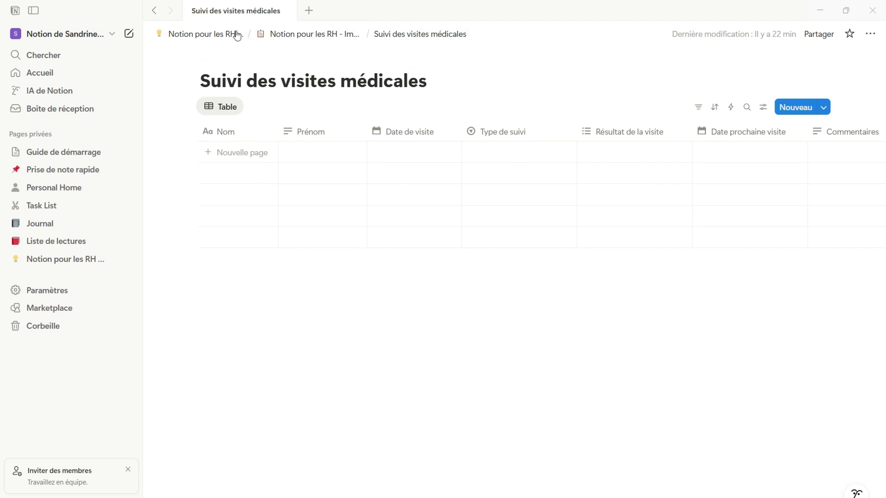
- Return to the parent page about importing medical visits and examine the imported rows in Suivi des visites médicales
left_click(322, 35)
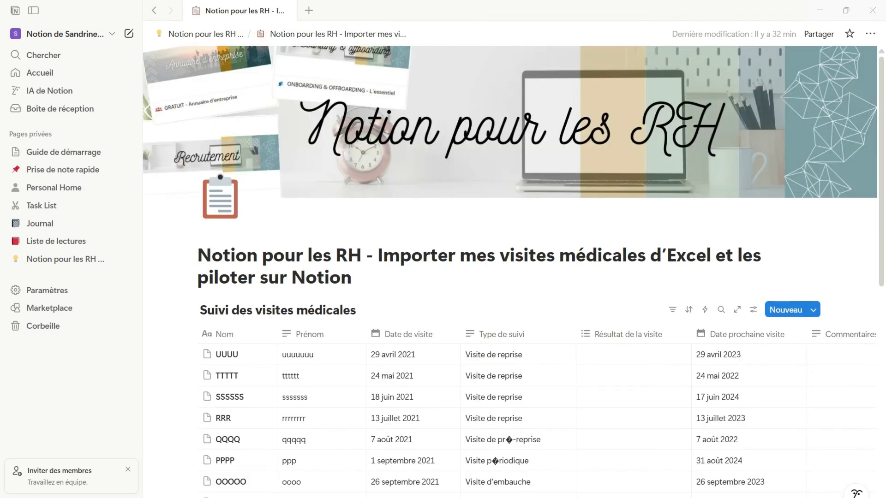
scroll(406, 346, "down", 10)
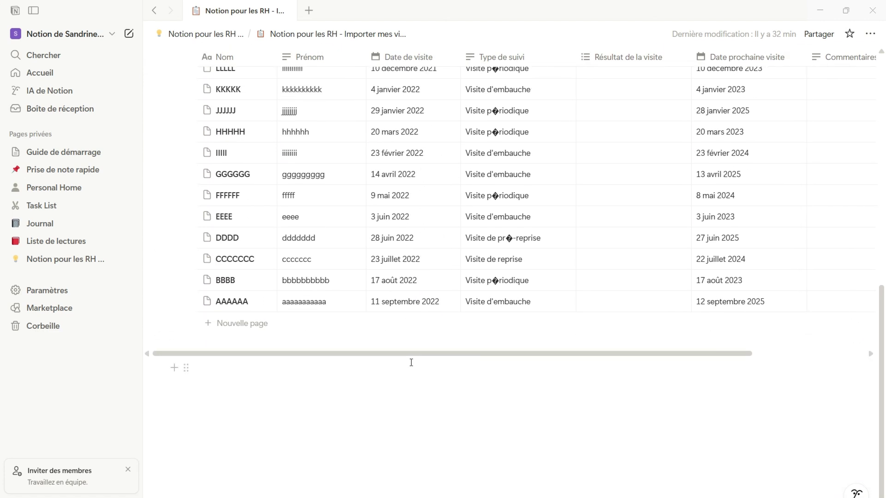
scroll(411, 363, "up", 10)
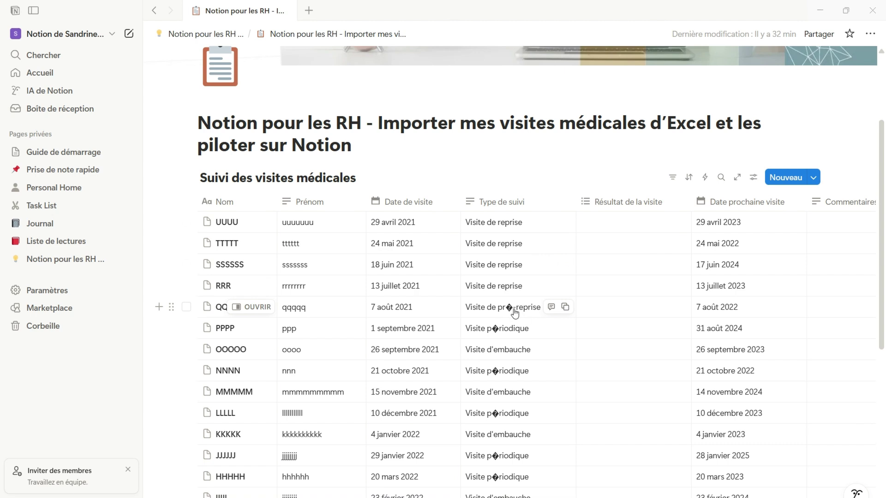
scroll(516, 350, "down", 3)
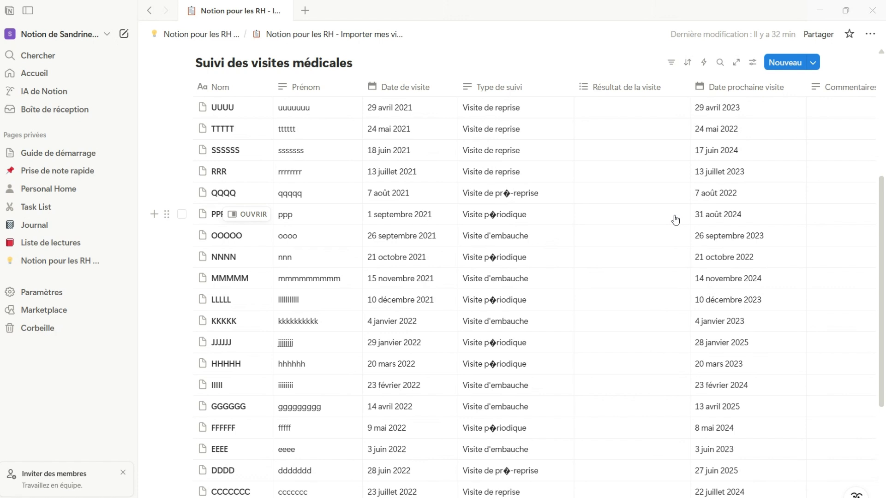
scroll(536, 274, "up", 1)
scroll(536, 274, "up", 3)
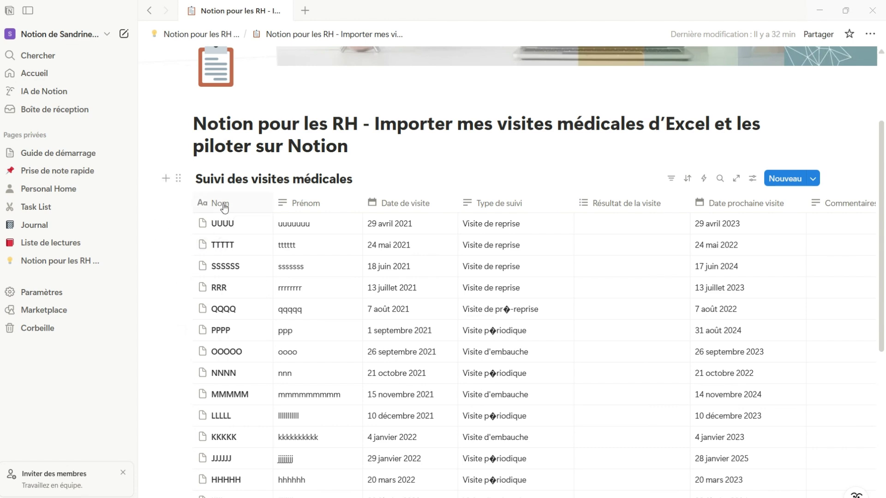
- Change the Type de suivi property's type to Sélectionner
left_click(509, 203)
mouse_move(517, 246)
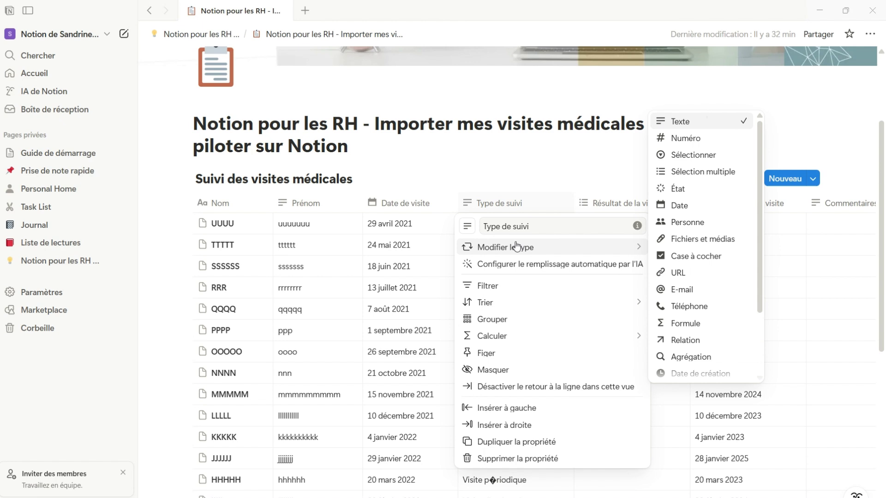
left_click(706, 156)
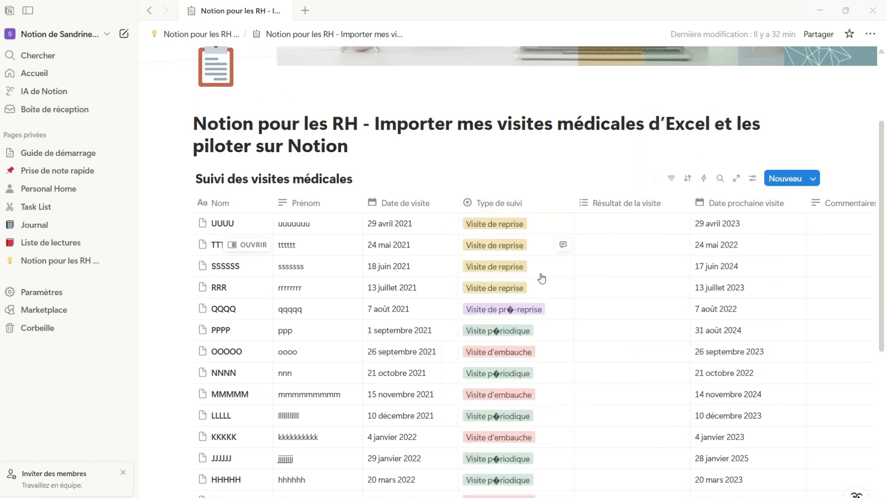
- Correct the garbled periodic visit option of Type de suivi to read "Visite périodique"
left_click(534, 229)
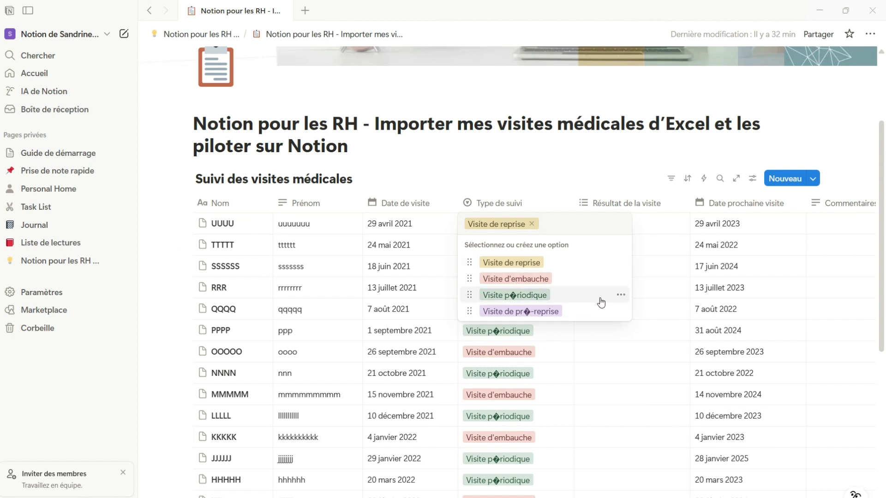
left_click(622, 296)
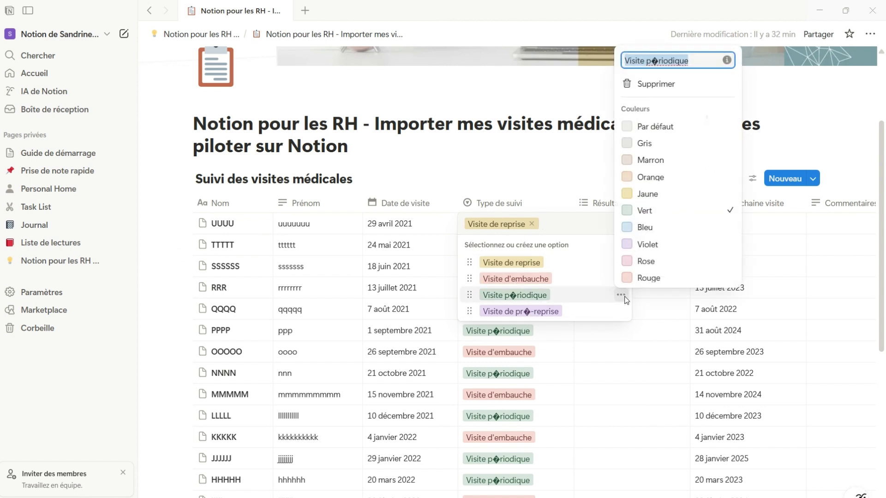
left_click(659, 60)
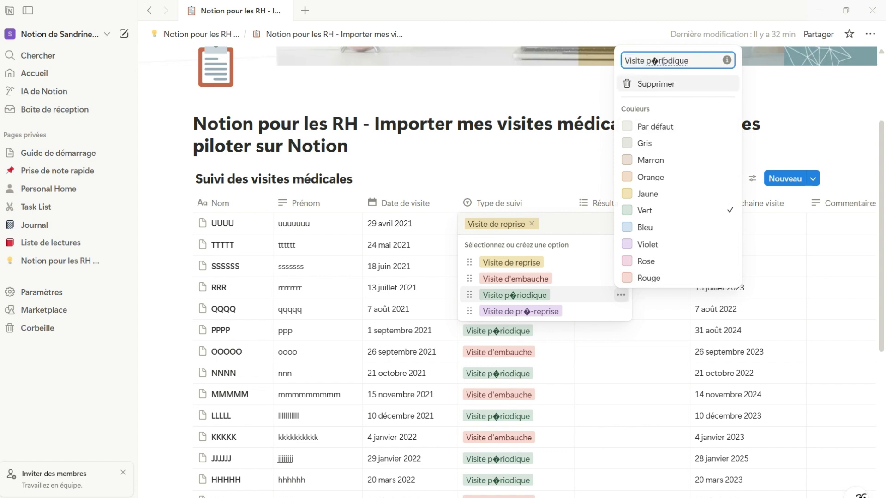
key("BackSpace")
type("e")
key("Return")
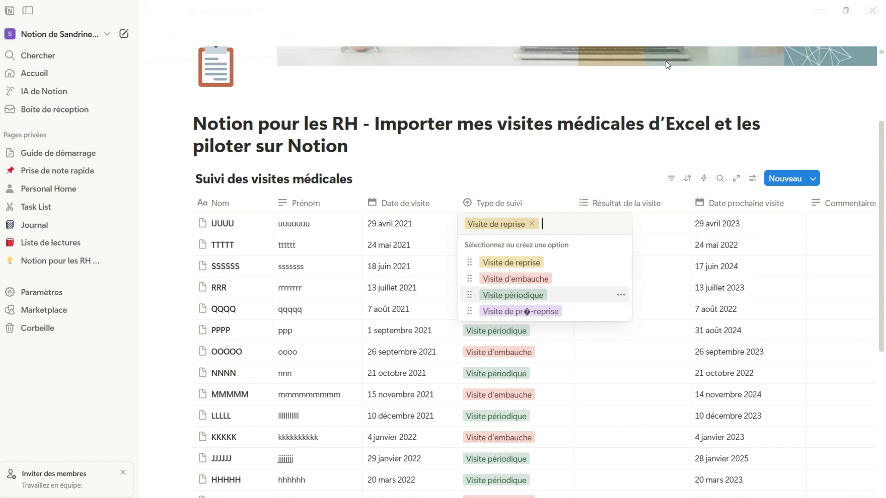
- Correct the garbled pre-return visit option of Type de suivi to read "Visite de pré-reprise"
left_click(620, 314)
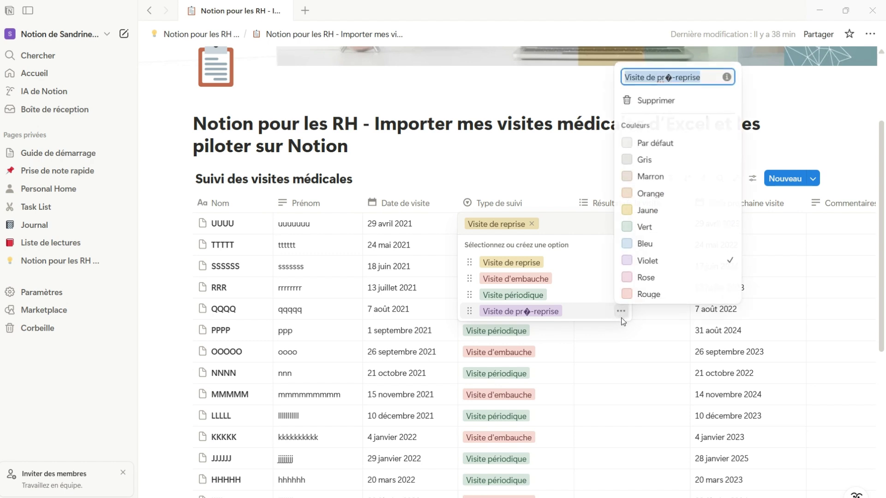
left_click(673, 77)
key("BackSpace")
type("é")
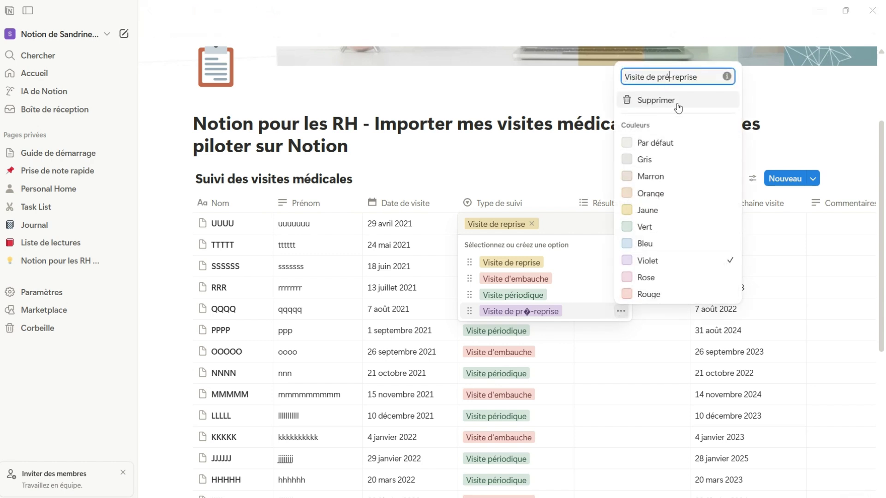
key("Return")
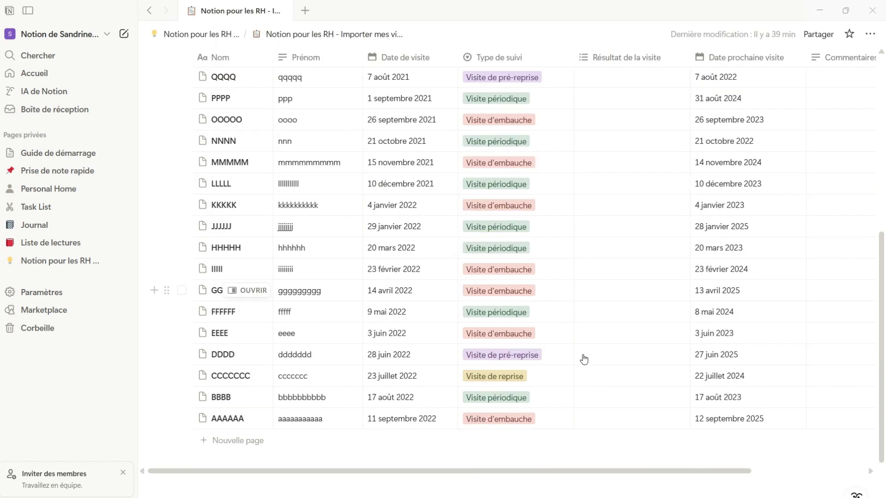
- Add a new property of type État after Commentaires in the Suivi des visites médicales database
scroll(584, 359, "up", 4)
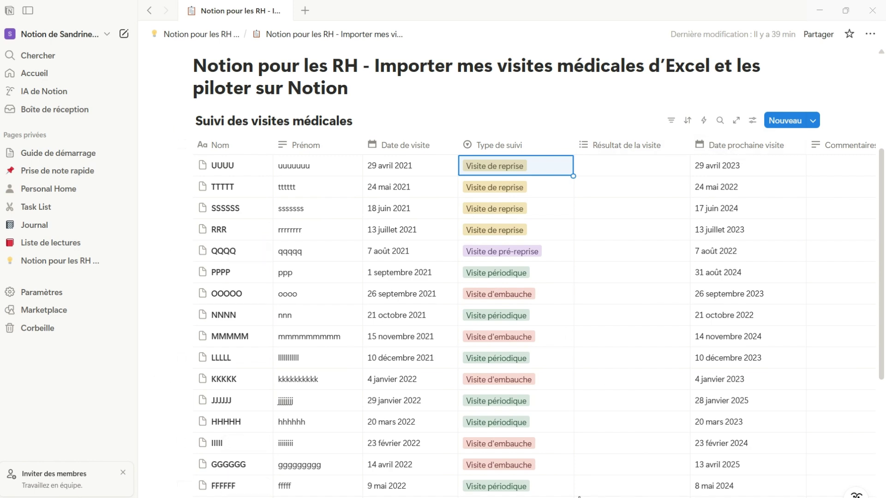
scroll(561, 434, "down", 5)
left_click_drag(516, 414, 651, 413)
scroll(629, 371, "up", 4)
scroll(626, 369, "up", 3)
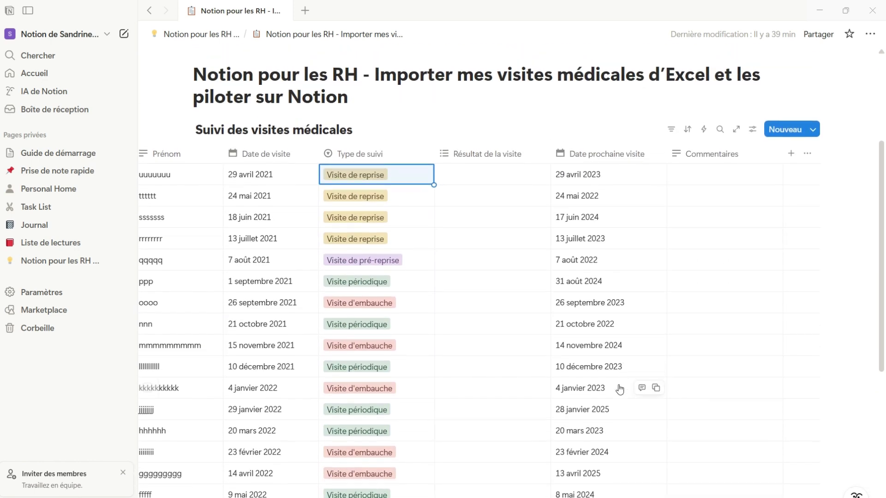
left_click(791, 203)
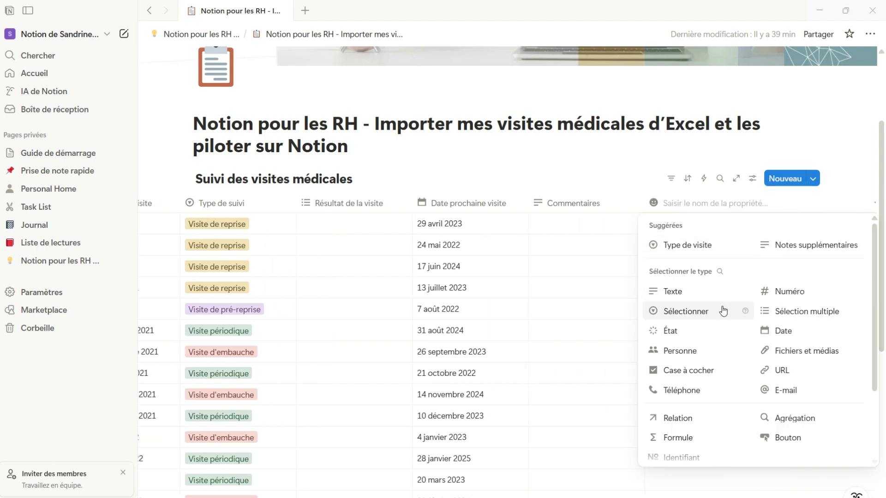
left_click(692, 339)
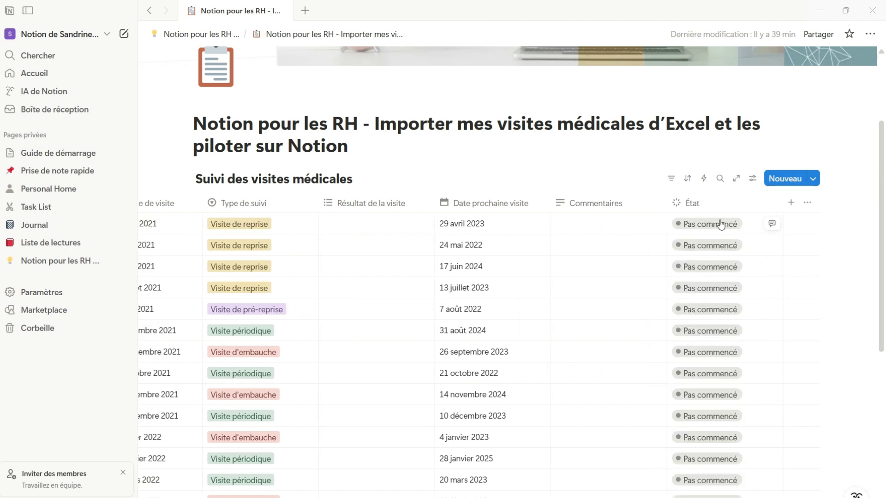
- Rename the "Pas commencé" option of the État property as "A planifier"
left_click(714, 203)
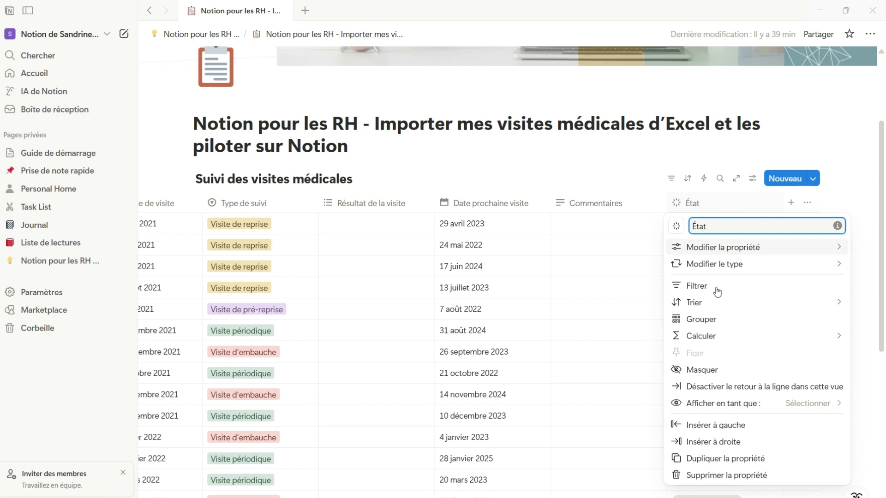
mouse_move(706, 249)
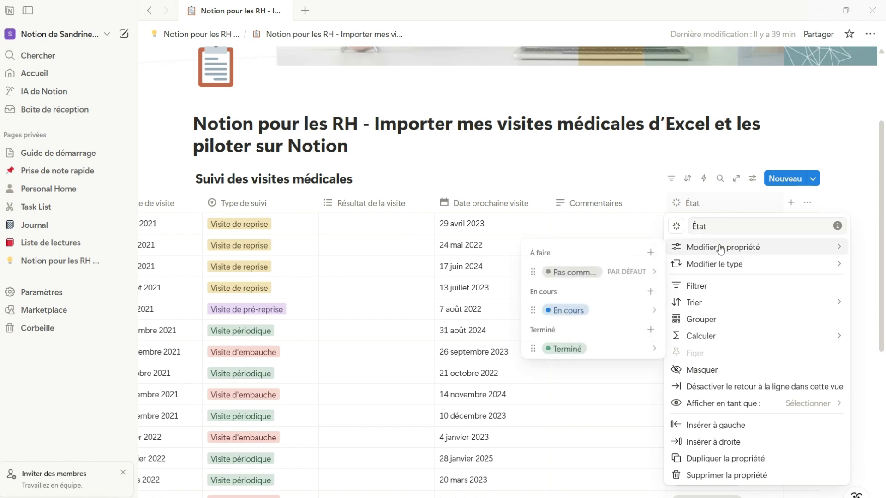
left_click(584, 273)
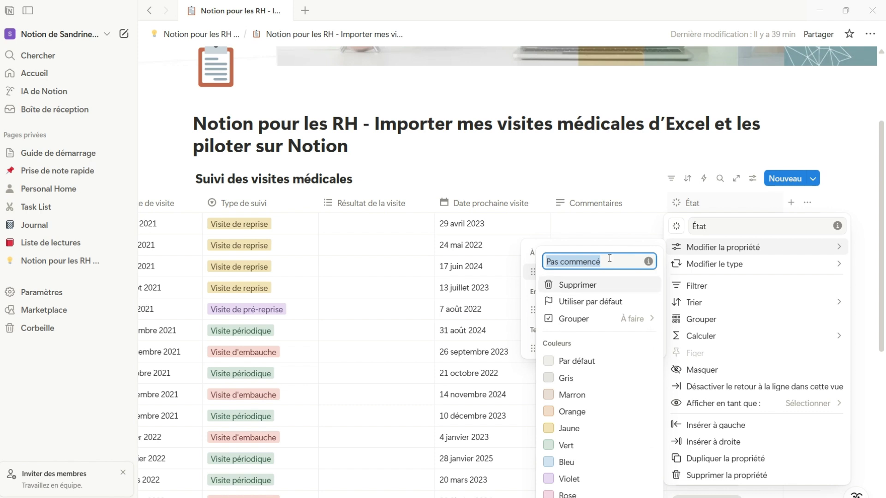
type("A pl")
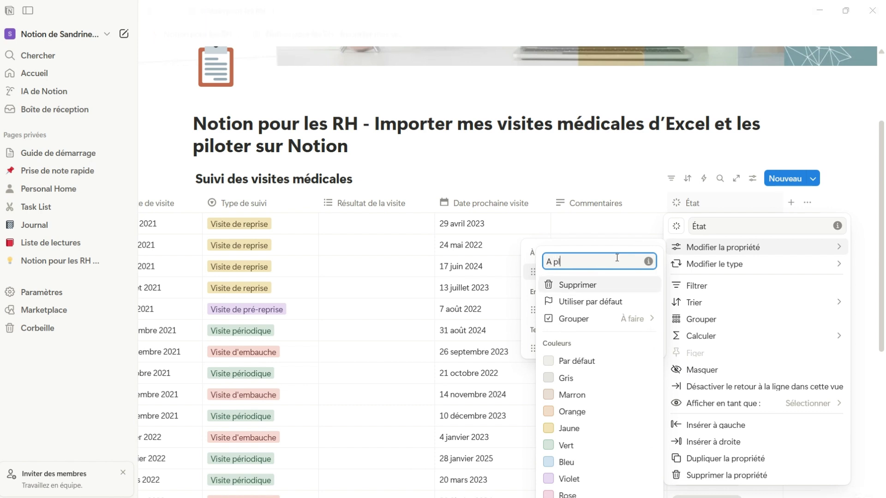
type("an")
type("if")
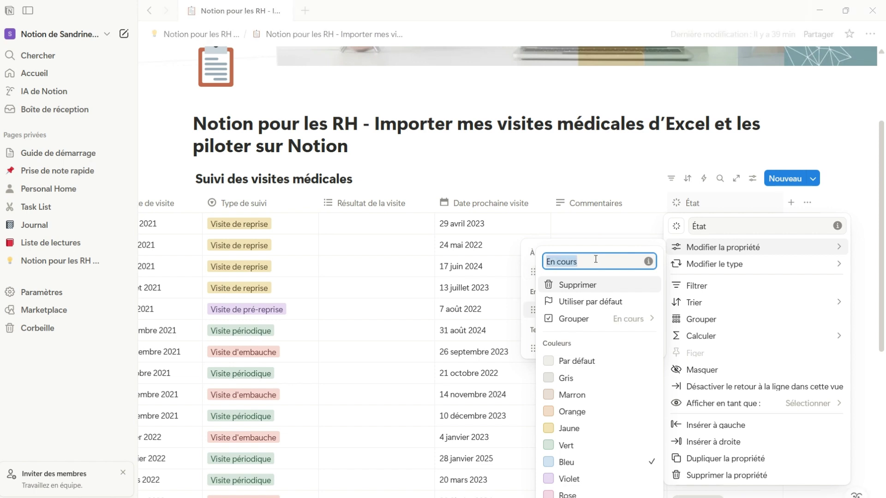
- Rename the État options "En cours" as "Planifiée" and "Terminé" as "Faite"
type("R")
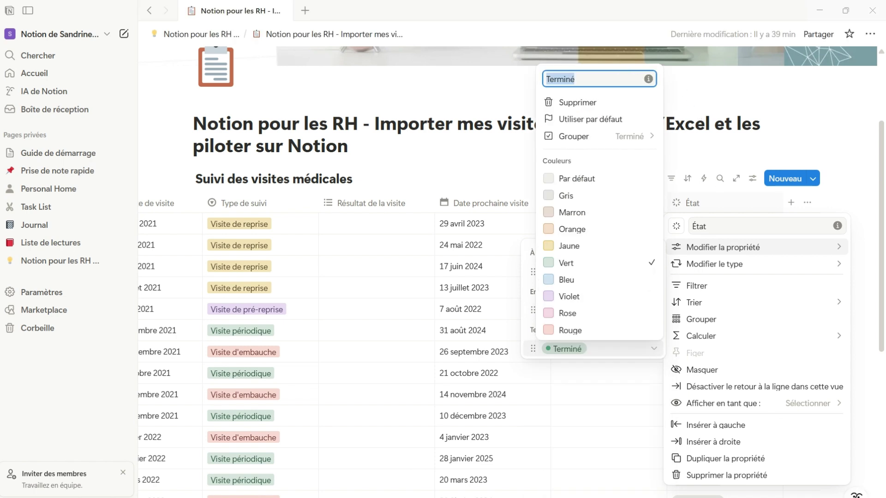
type("Faite")
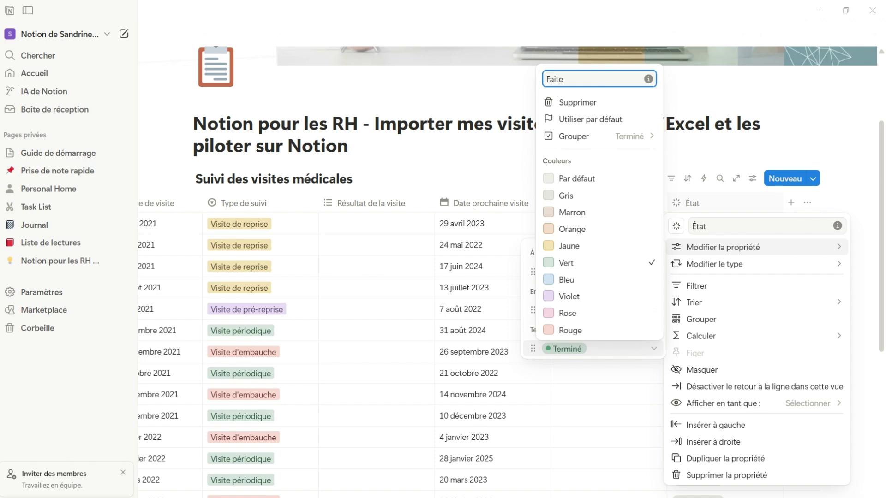
key("Return")
key("Escape")
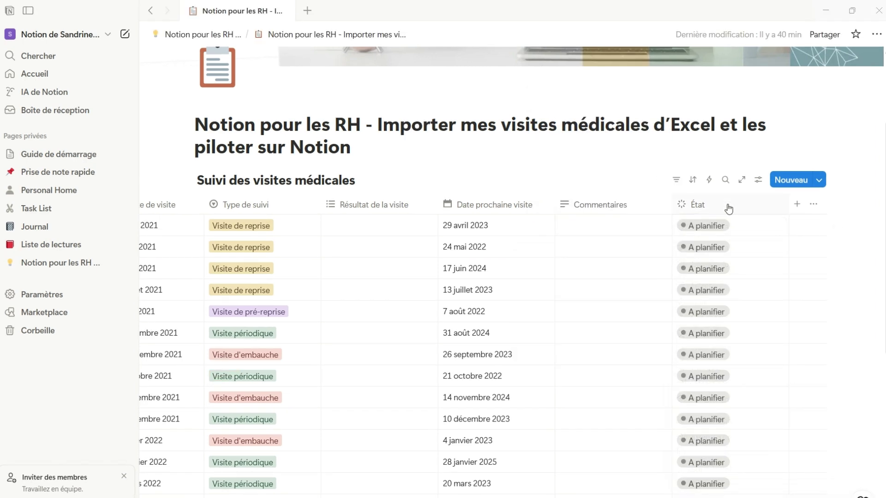
- Move the État column to the front of the table, before Nom, and narrow it to fit its options
left_click_drag(727, 206, 193, 205)
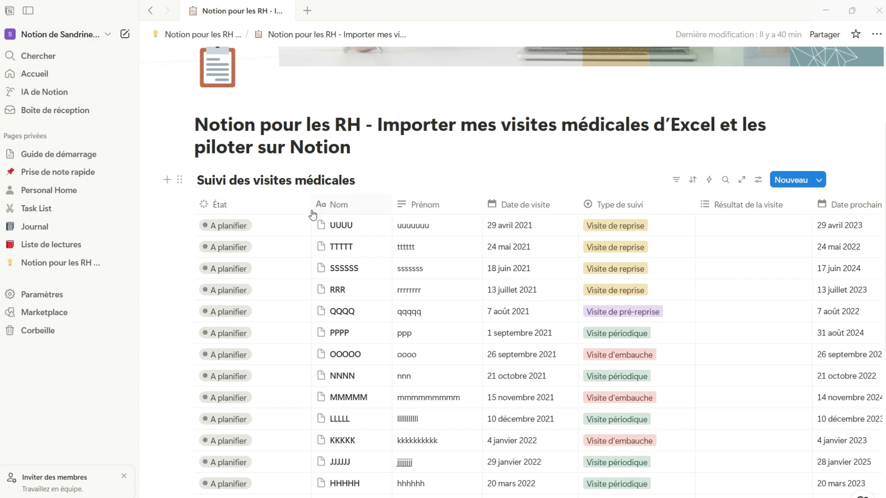
left_click_drag(288, 217, 261, 224)
- Add a property of type Fichiers et médias named "Attestation" after Commentaires
scroll(451, 486, "down", 4)
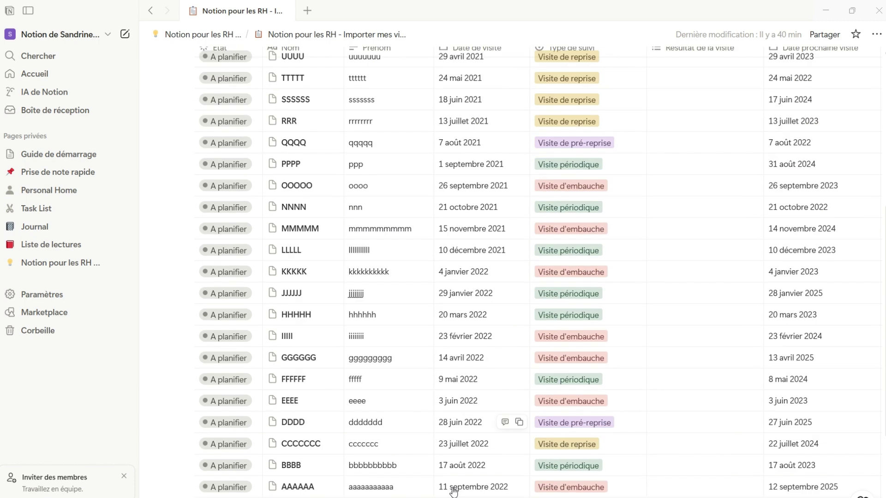
scroll(637, 376, "right", 5)
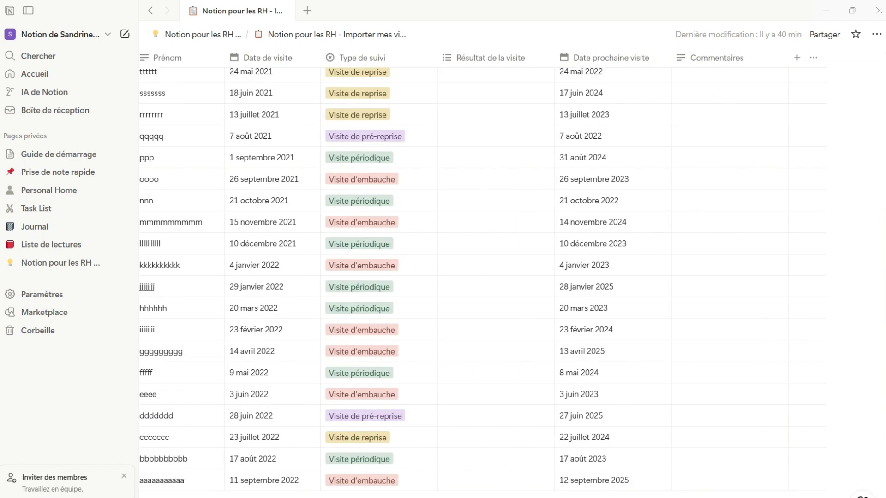
scroll(637, 375, "up", 4)
left_click(797, 204)
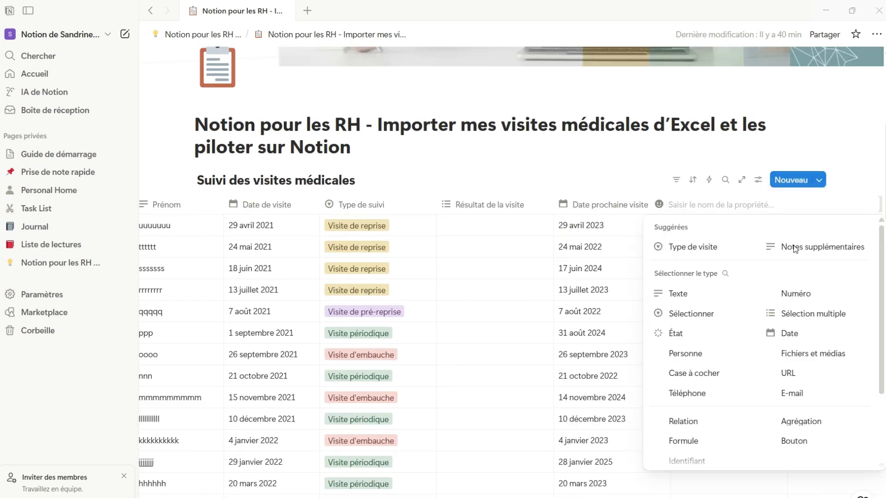
left_click(794, 353)
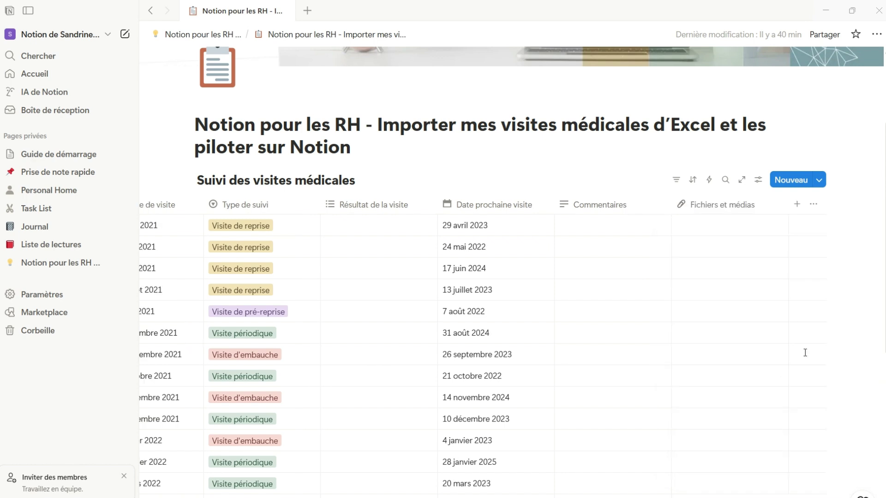
type("Attestation")
key("Return")
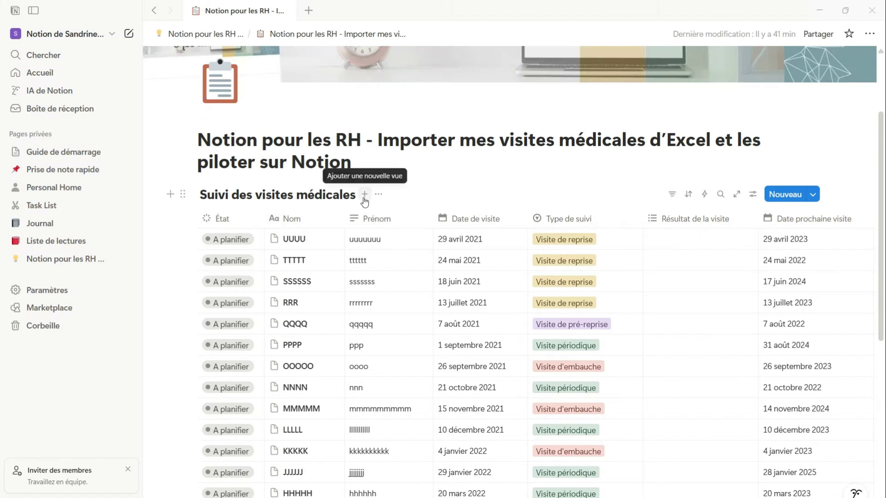
- Create a Calendrier view of the database named "Calendrier des échéances" with weekends hidden
left_click(365, 194)
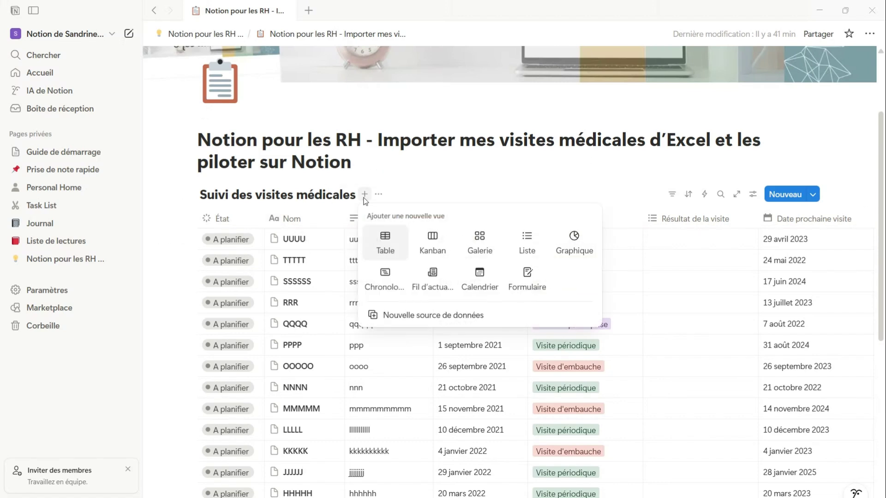
left_click(486, 290)
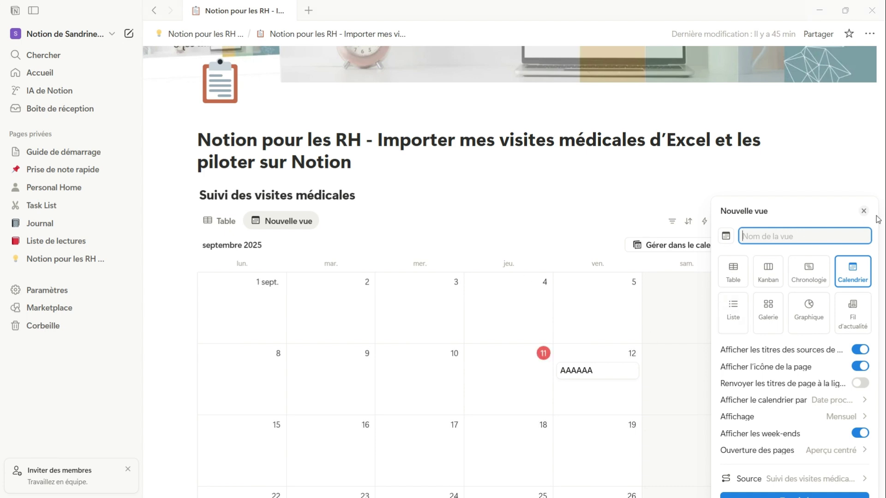
type("Calendrier des échéances")
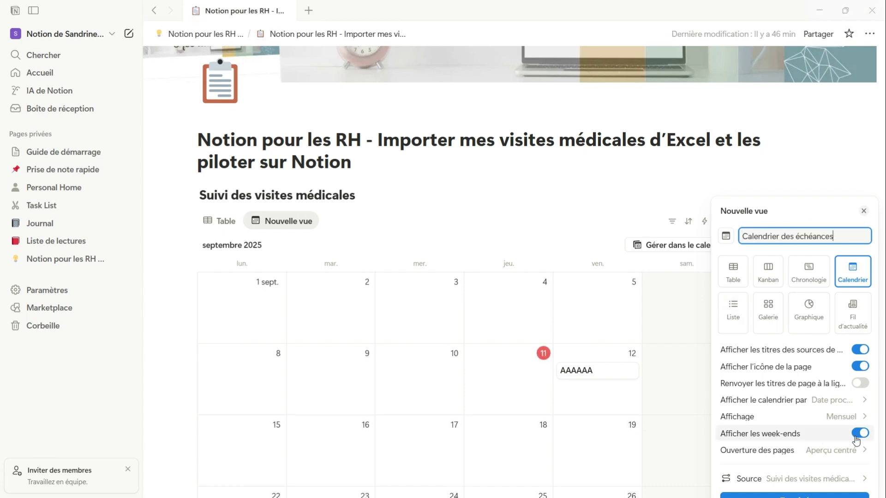
left_click(859, 434)
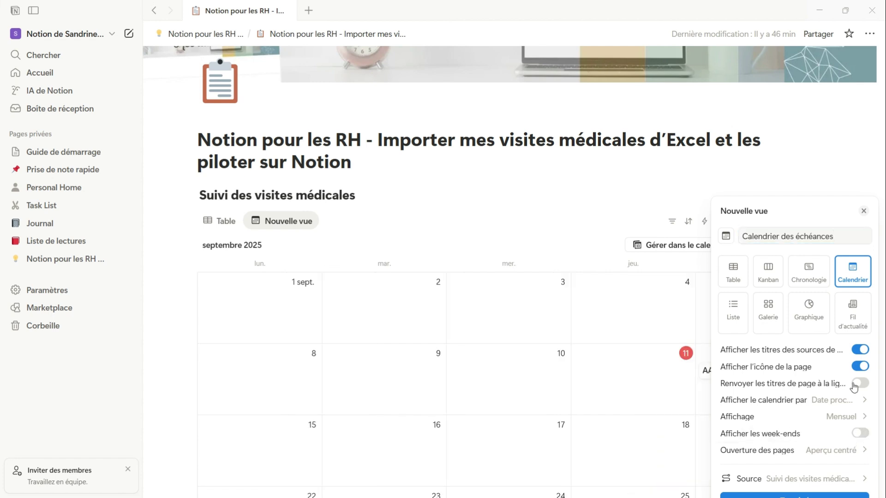
left_click(811, 495)
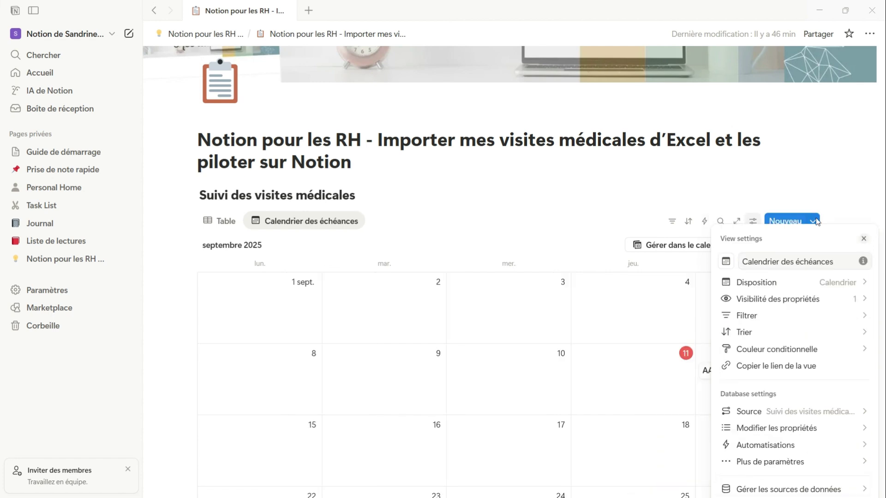
- Show the État property on the entries of the Calendrier des échéances view
left_click(814, 301)
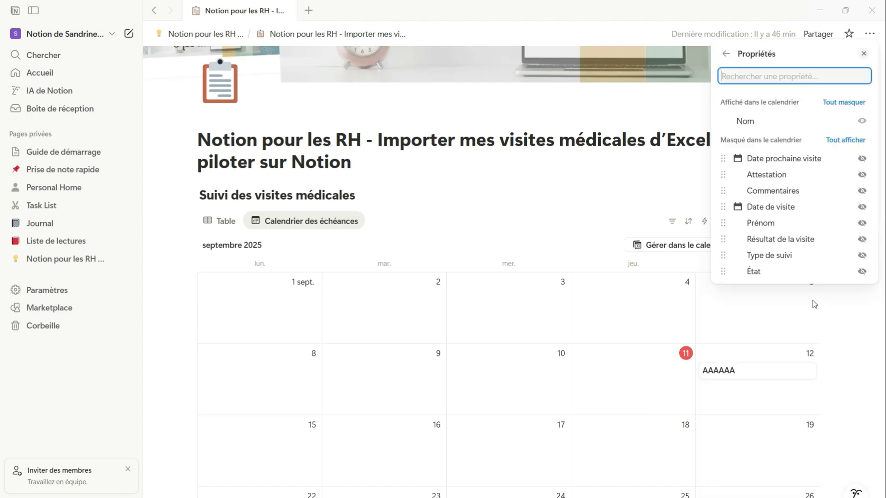
left_click(862, 271)
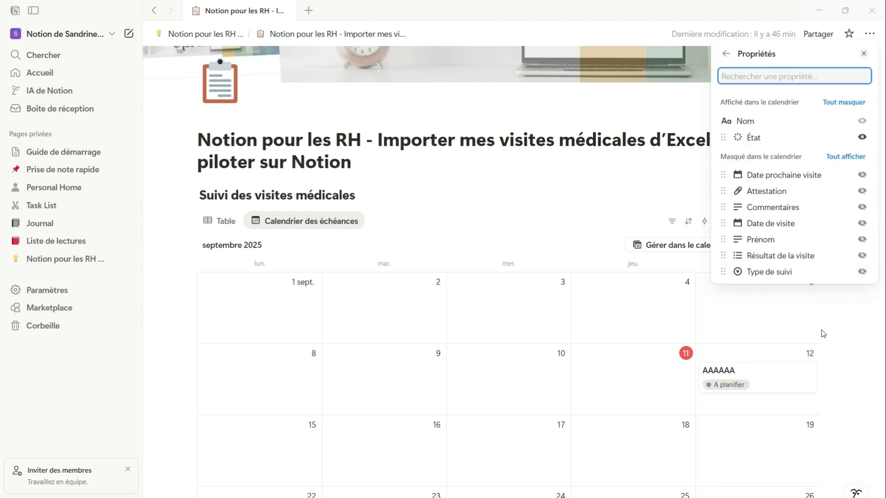
left_click(533, 225)
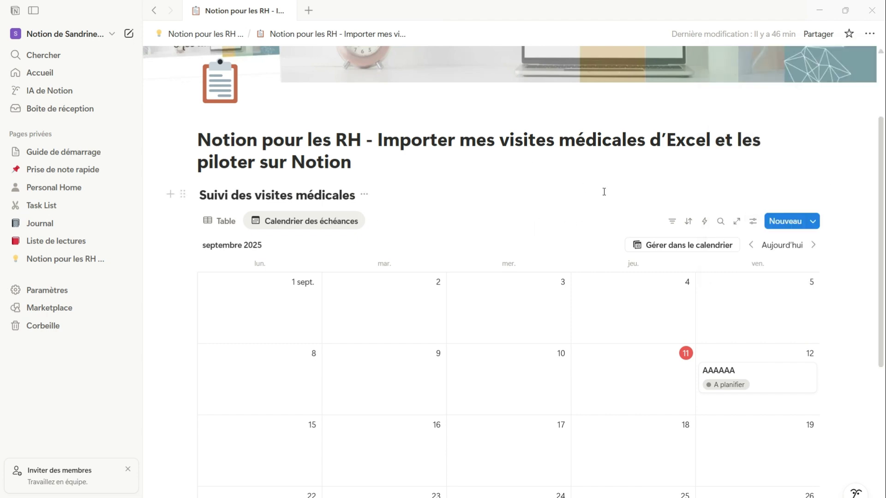
- Add a Table view named "Visites à planifier" and filter it on État with the À faire group
left_click(376, 223)
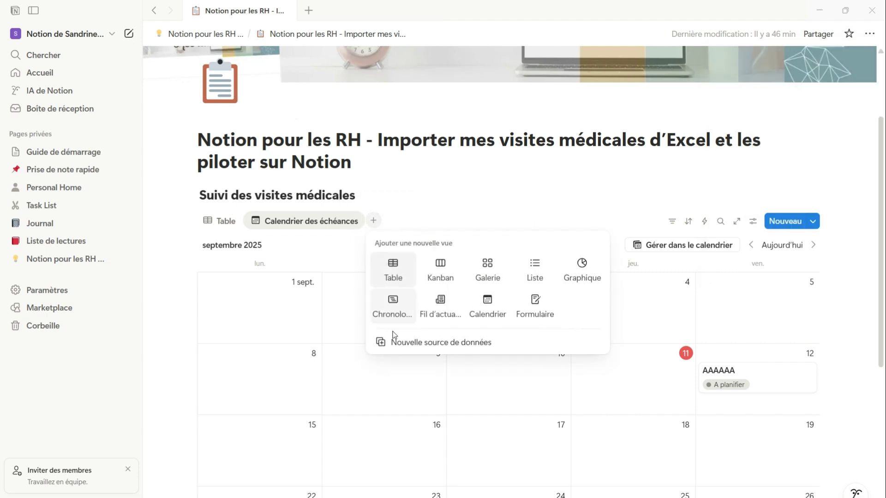
left_click(397, 271)
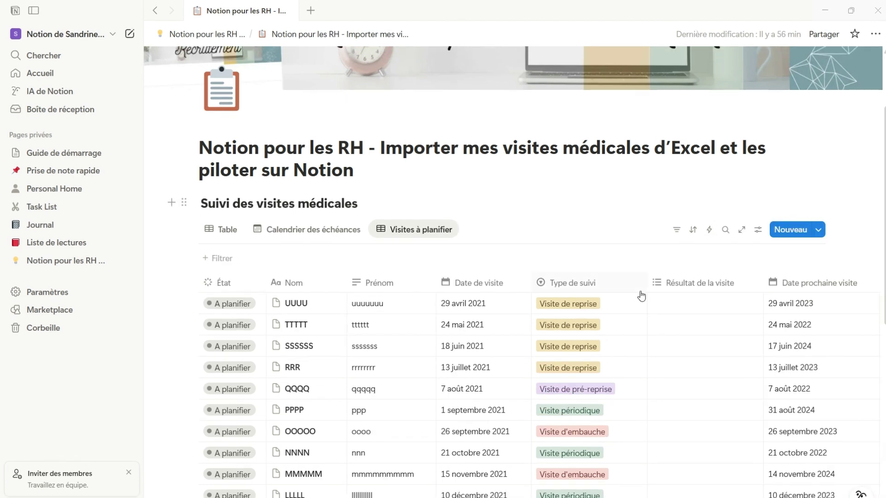
left_click(677, 230)
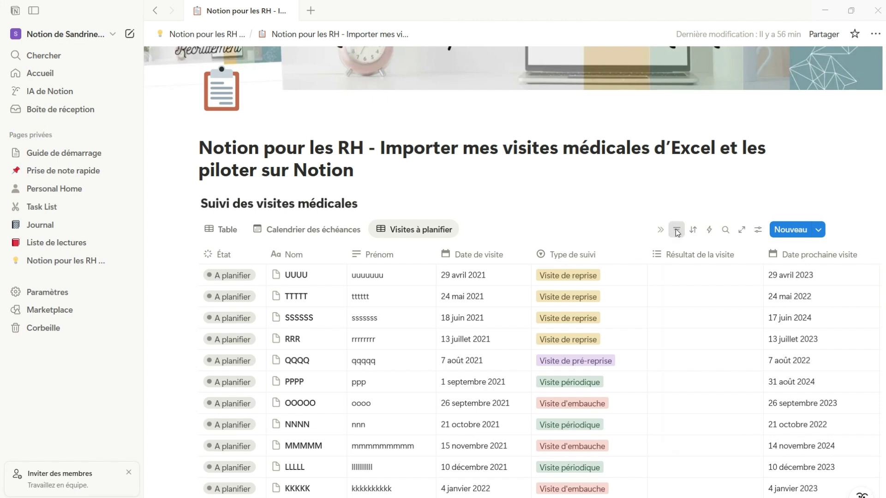
left_click(676, 231)
left_click(757, 418)
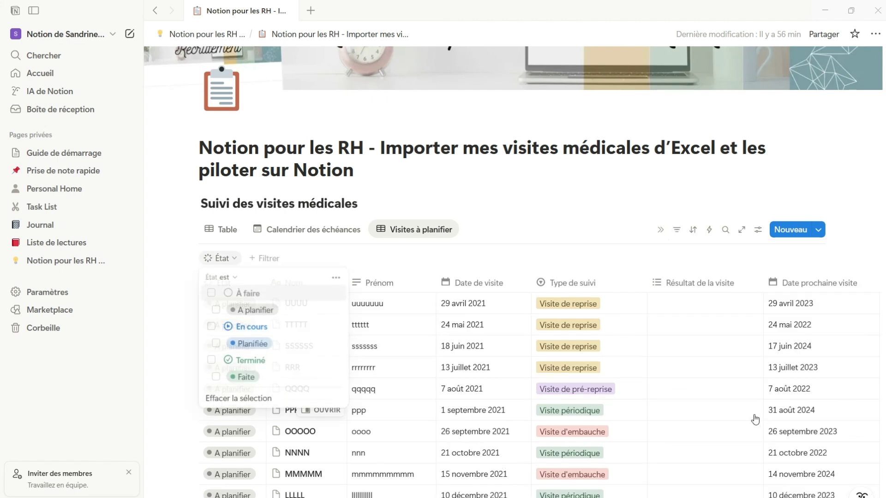
left_click(212, 294)
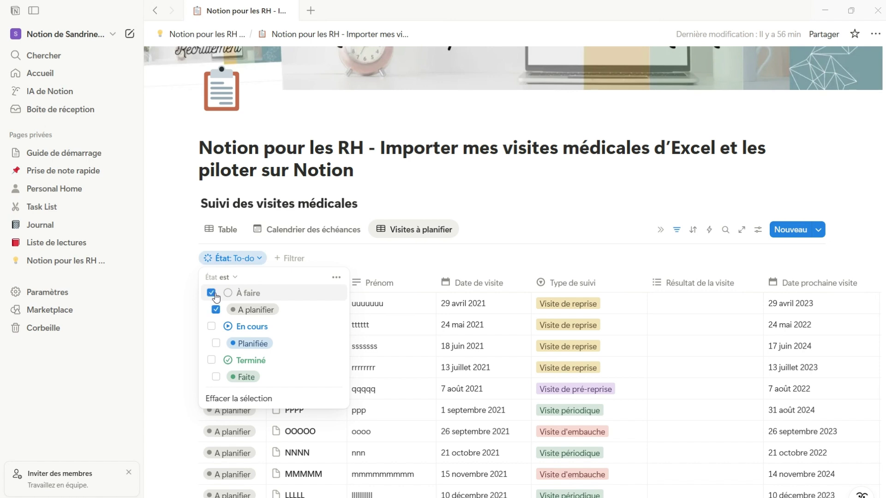
- Convert the État filter of Visites à planifier to an advanced filter and add a second filter rule
left_click(337, 278)
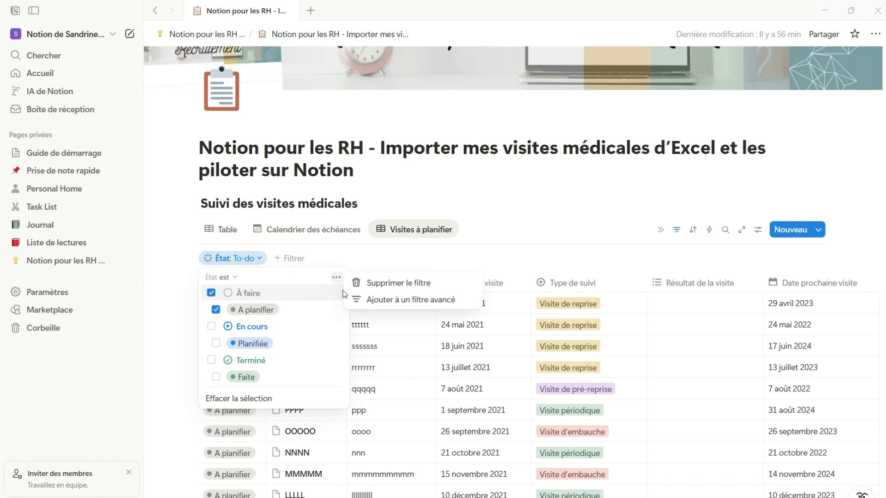
left_click(401, 299)
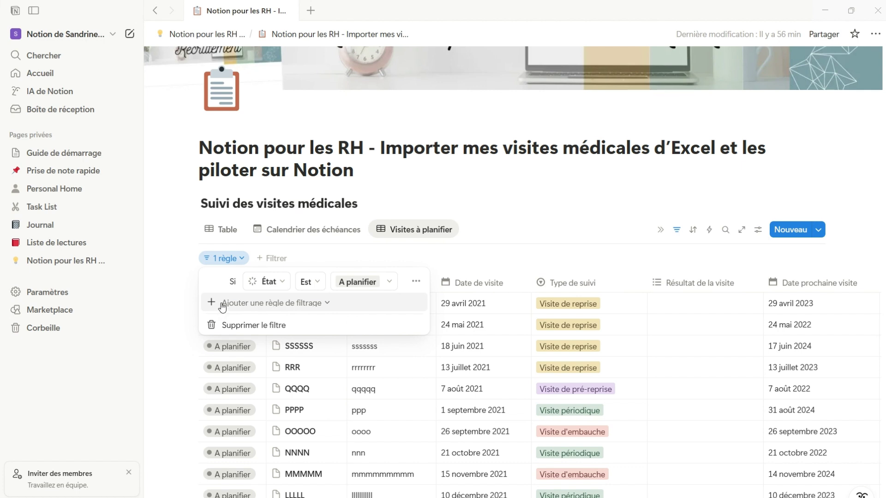
left_click(298, 305)
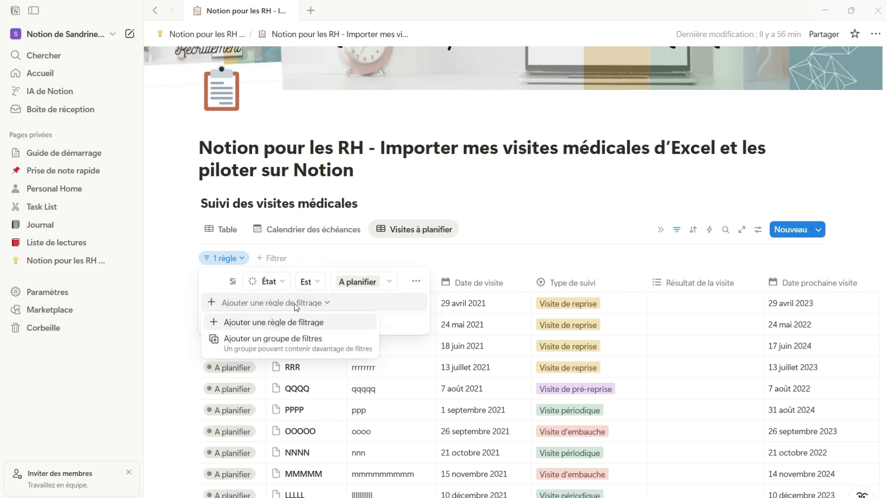
left_click(291, 326)
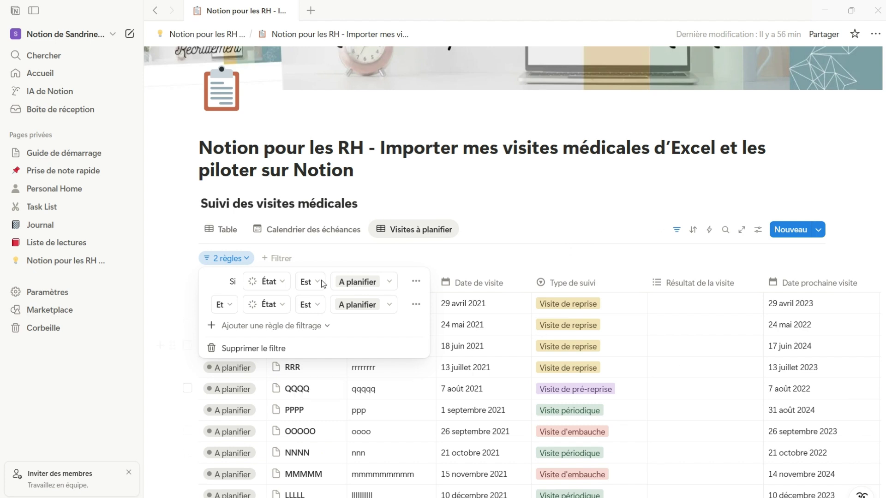
- Set the second filter rule of Visites à planifier to Date prochaine visite, relative to today, within the Prochain(e)s 3 mois
left_click(271, 308)
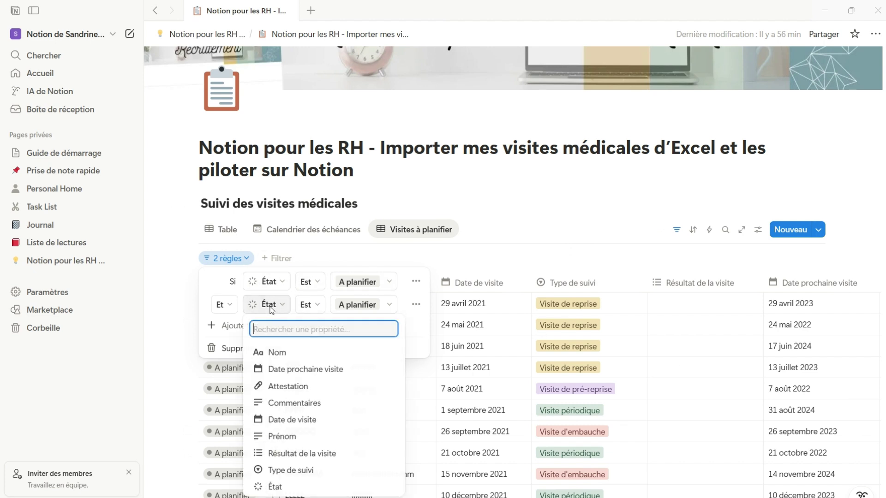
left_click(314, 370)
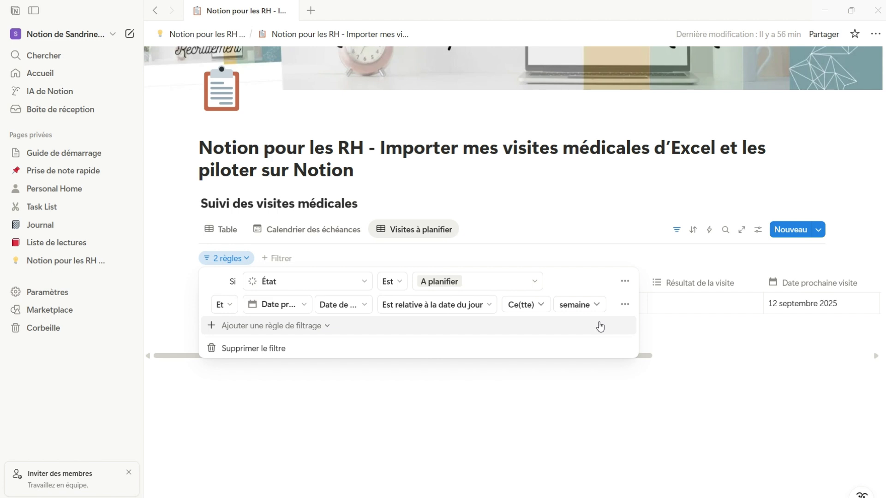
left_click(538, 305)
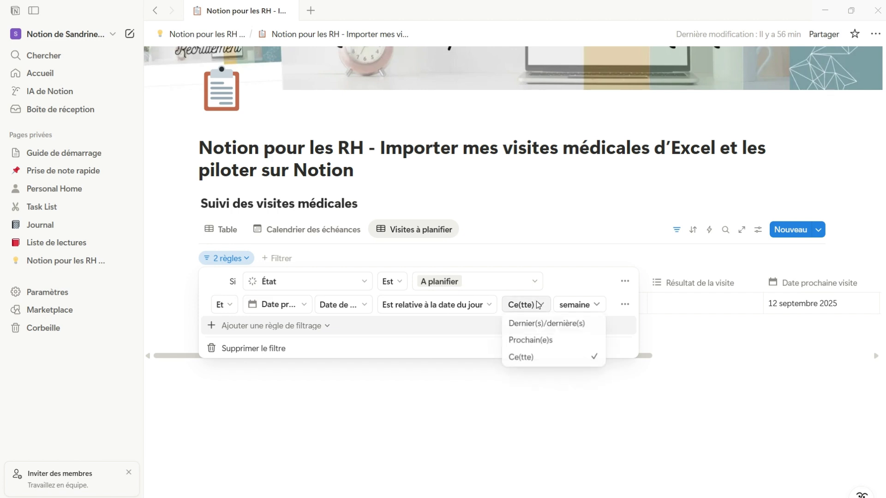
left_click(543, 340)
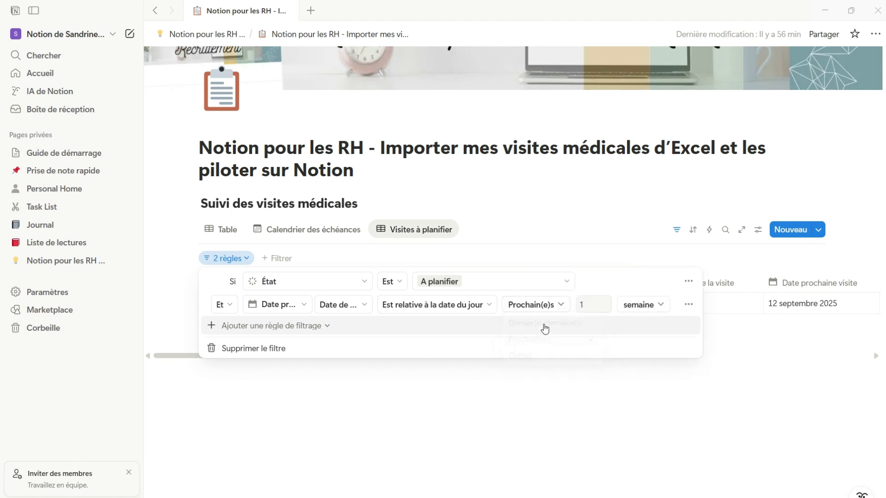
left_click(664, 306)
left_click(688, 360)
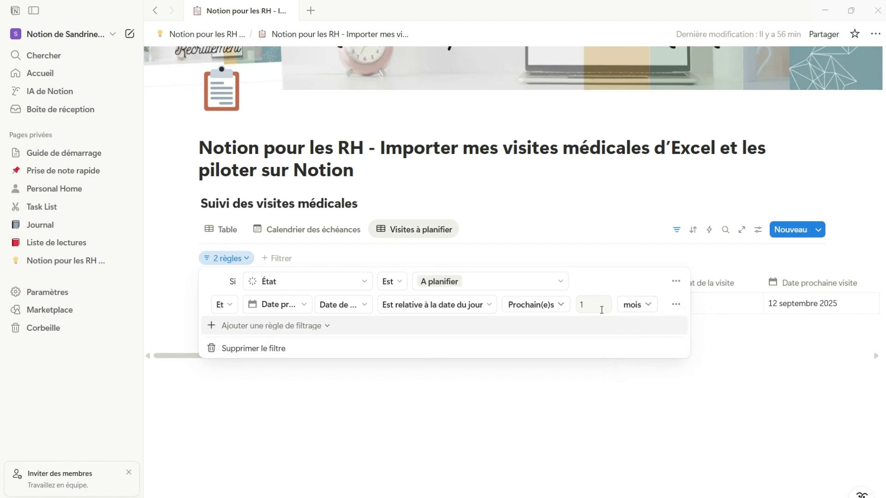
left_click(586, 305)
left_click(605, 301)
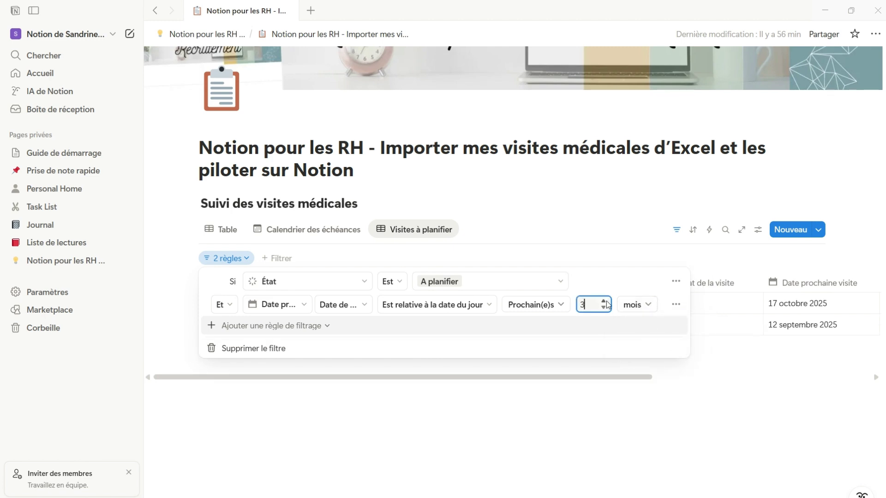
left_click(739, 403)
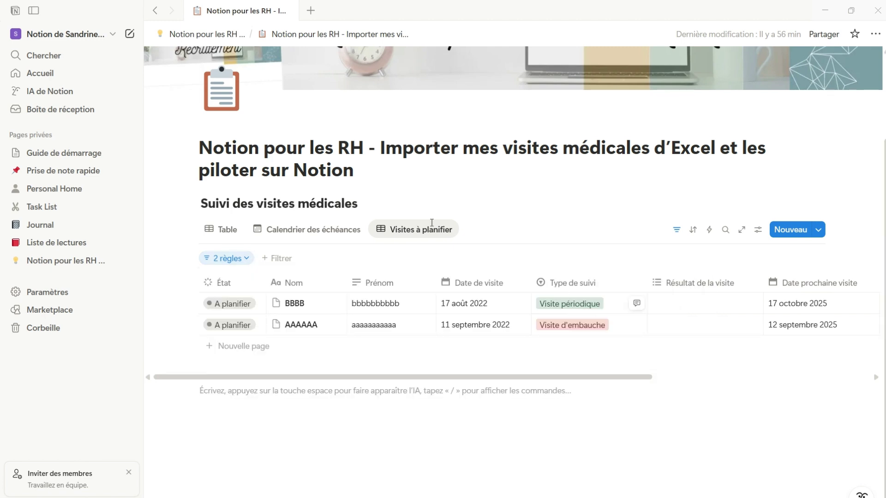
- In the Table view, set a 1 semaine avant (09:00) reminder on the Date prochaine visite of the UUUU entry
left_click_drag(501, 377, 484, 400)
left_click(217, 230)
scroll(743, 434, "down", 4)
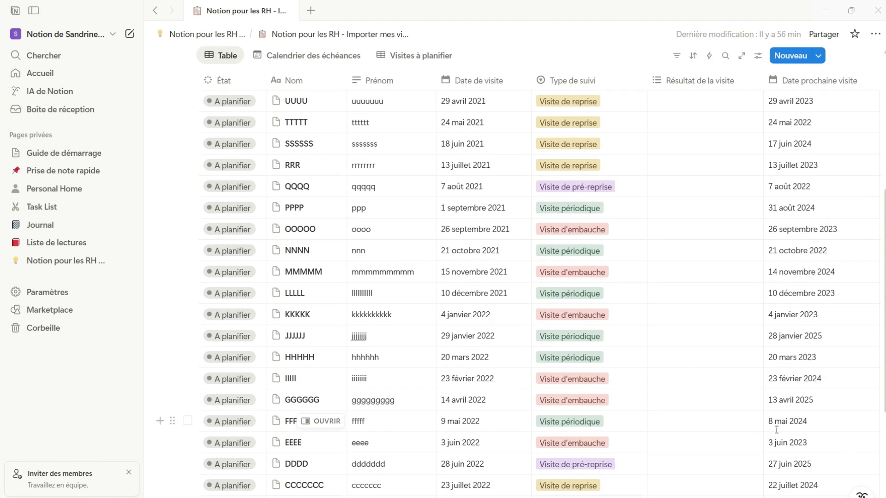
scroll(857, 409, "up", 3)
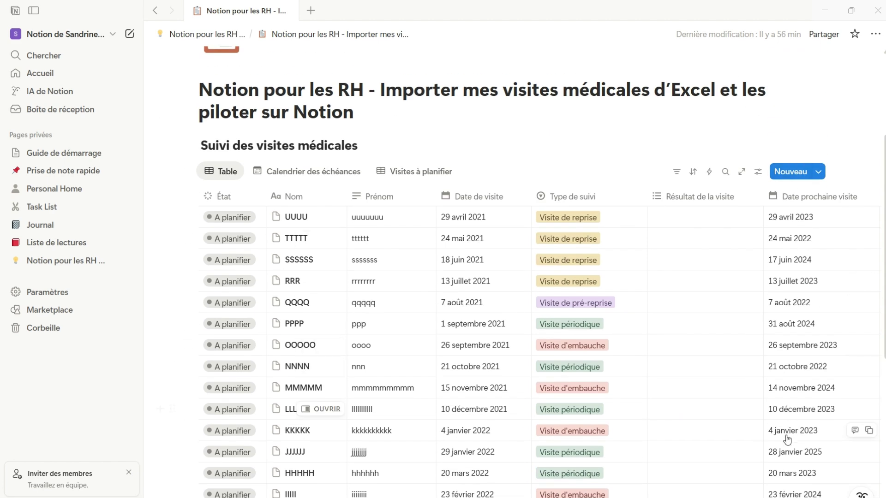
scroll(793, 406, "down", 7)
scroll(785, 397, "up", 10)
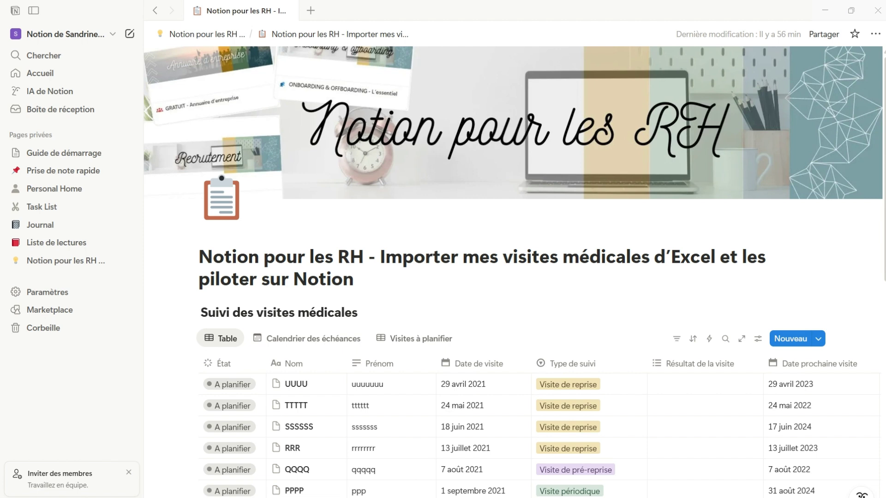
scroll(670, 343, "down", 1)
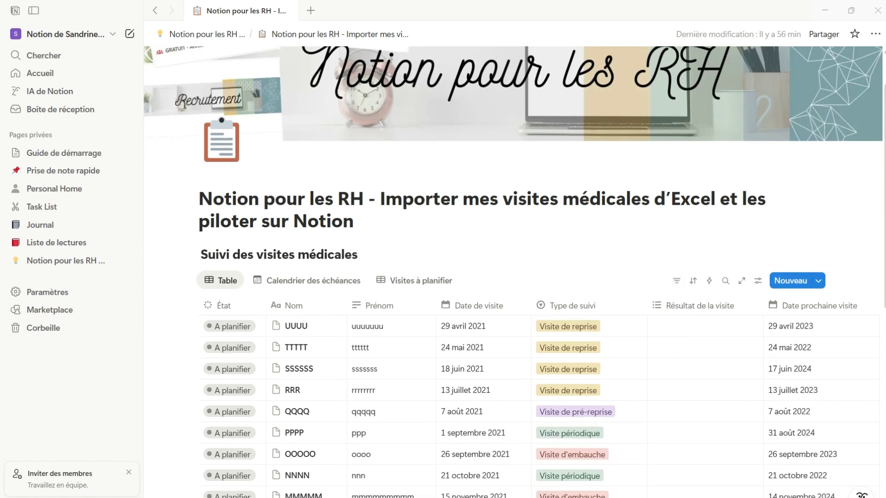
left_click(801, 329)
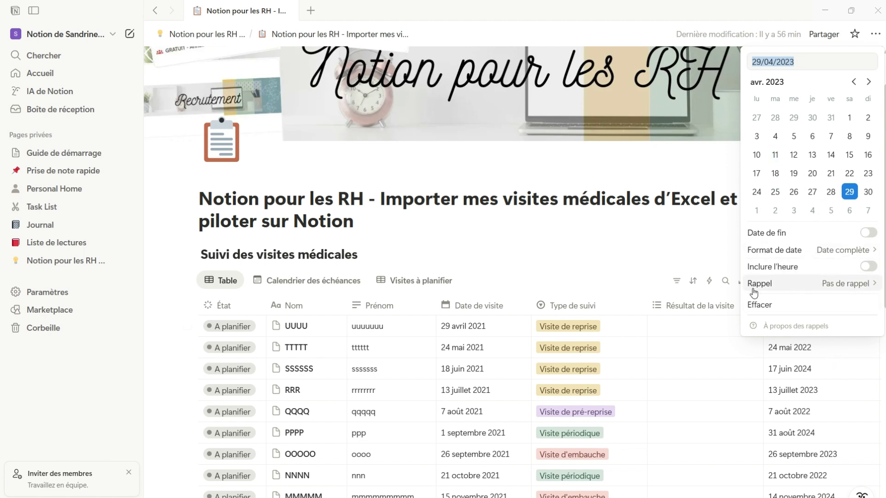
left_click(830, 287)
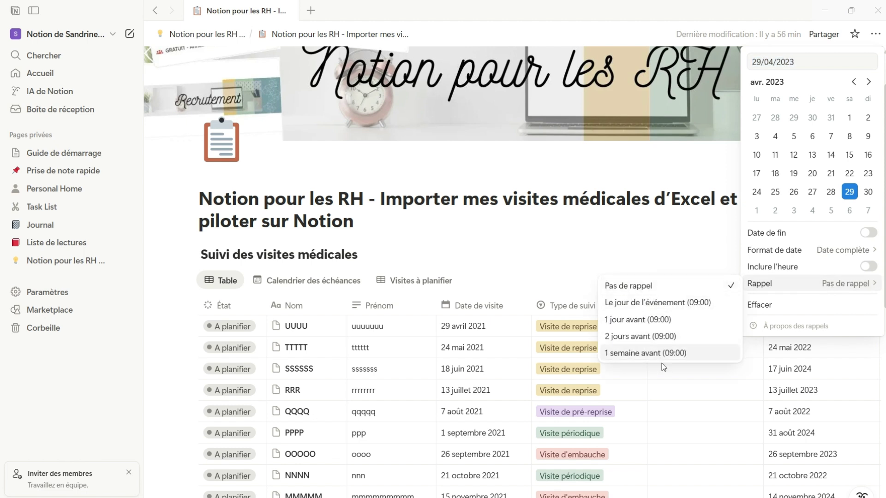
left_click(682, 356)
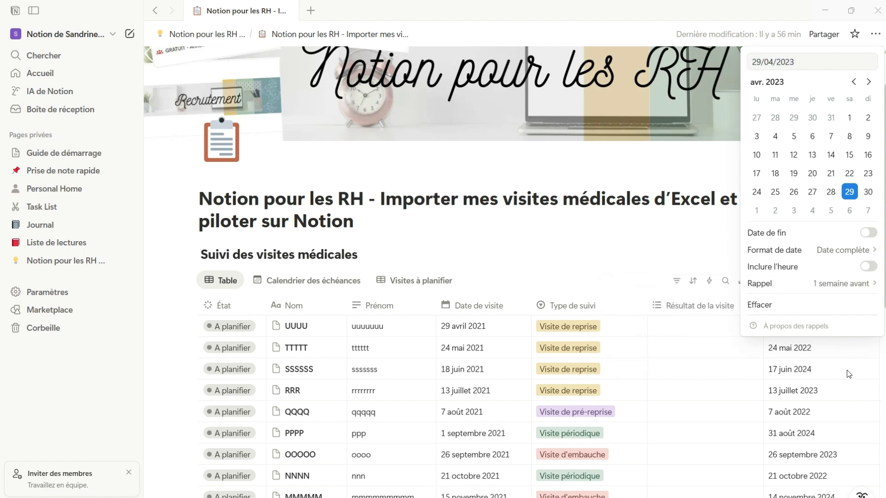
left_click(728, 390)
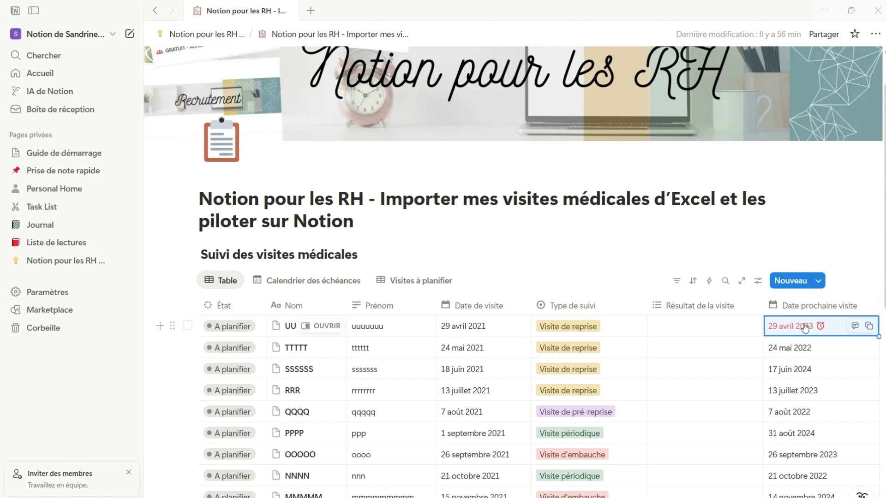
- Switch to the Visites à planifier view and view the date options of the AAAAAA entry's Date prochaine visite
left_click(423, 283)
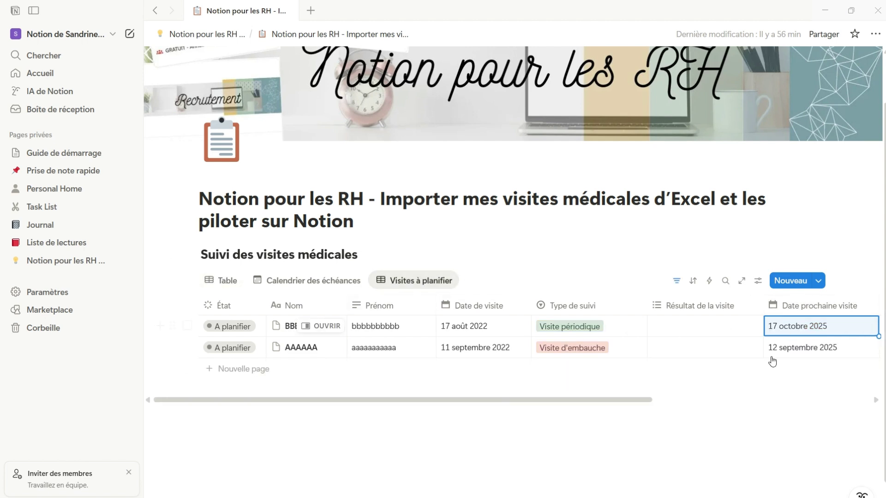
left_click(793, 348)
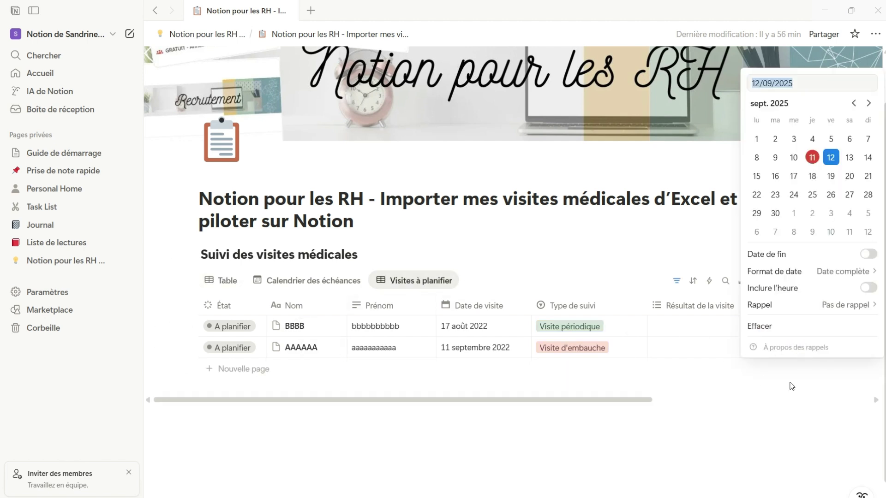
key("Escape")
left_click(813, 352)
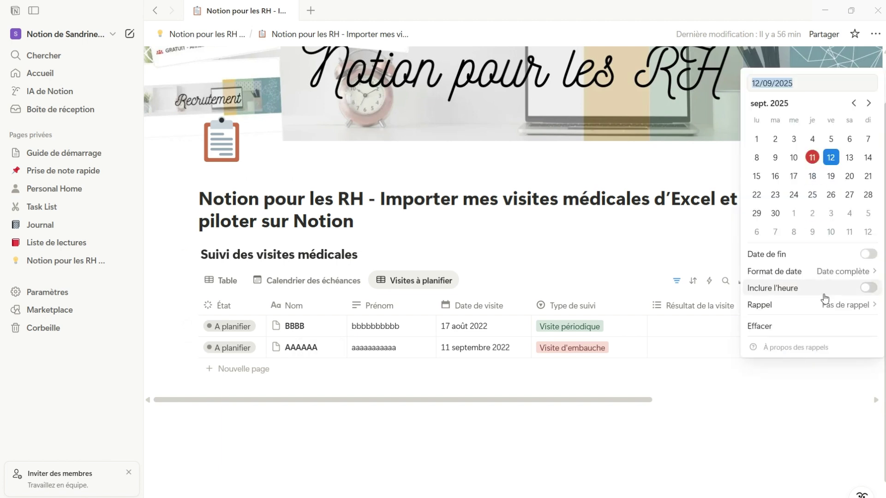
key("Escape")
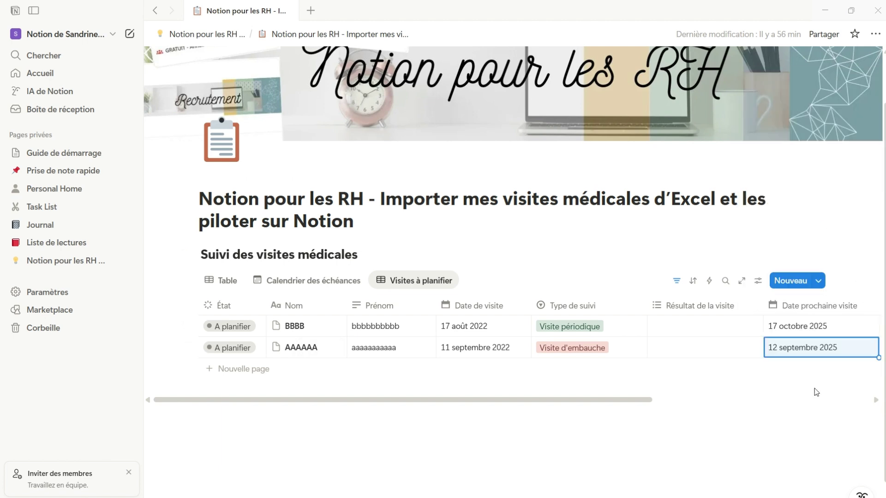
- Set a 1 semaine avant (09:00) reminder on the Date prochaine visite of the BBBB entry
left_click(813, 331)
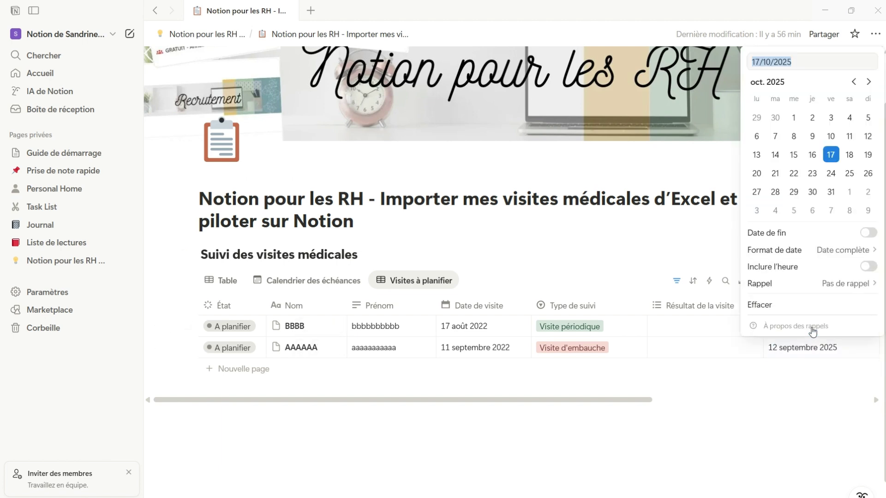
left_click(849, 284)
left_click(672, 352)
key("Escape")
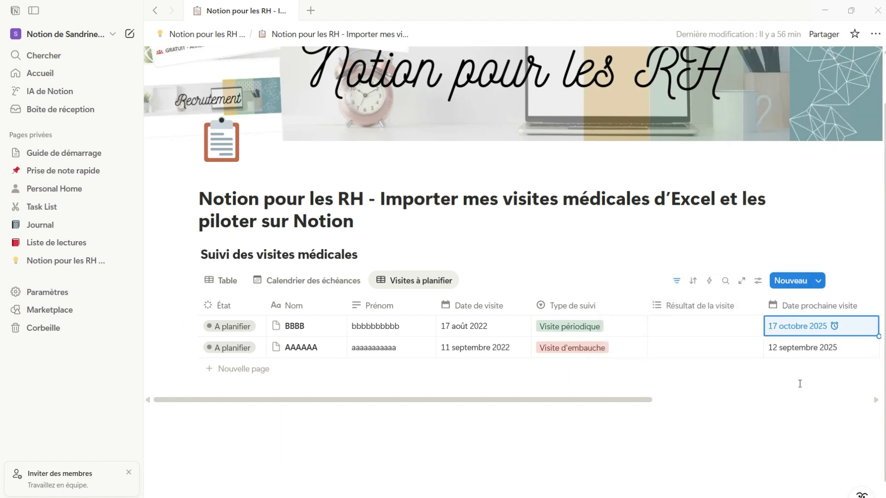